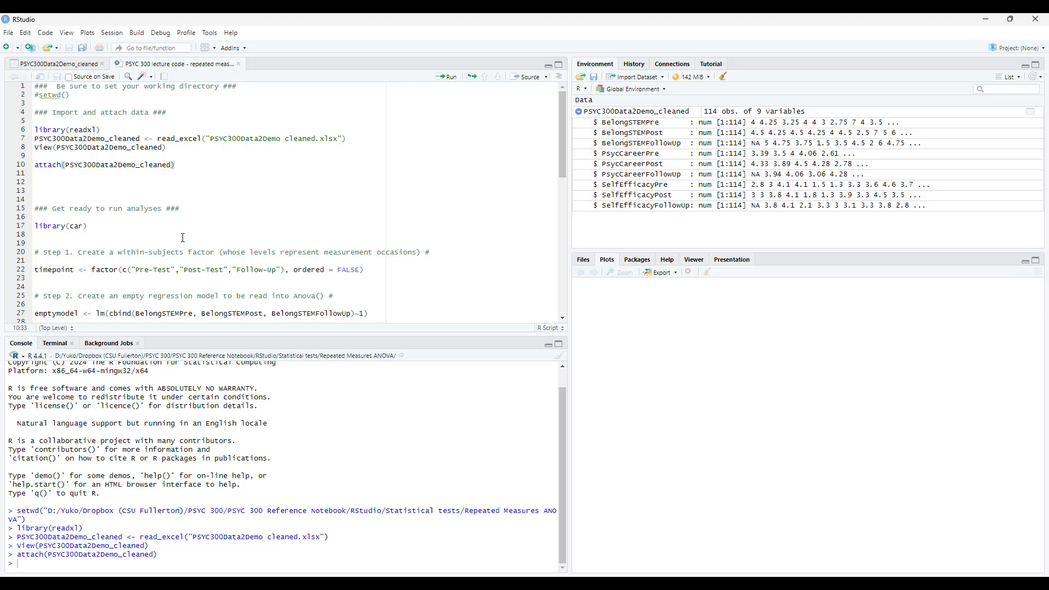
Load the car package by running the library(car) line in the script.
left_click(165, 226)
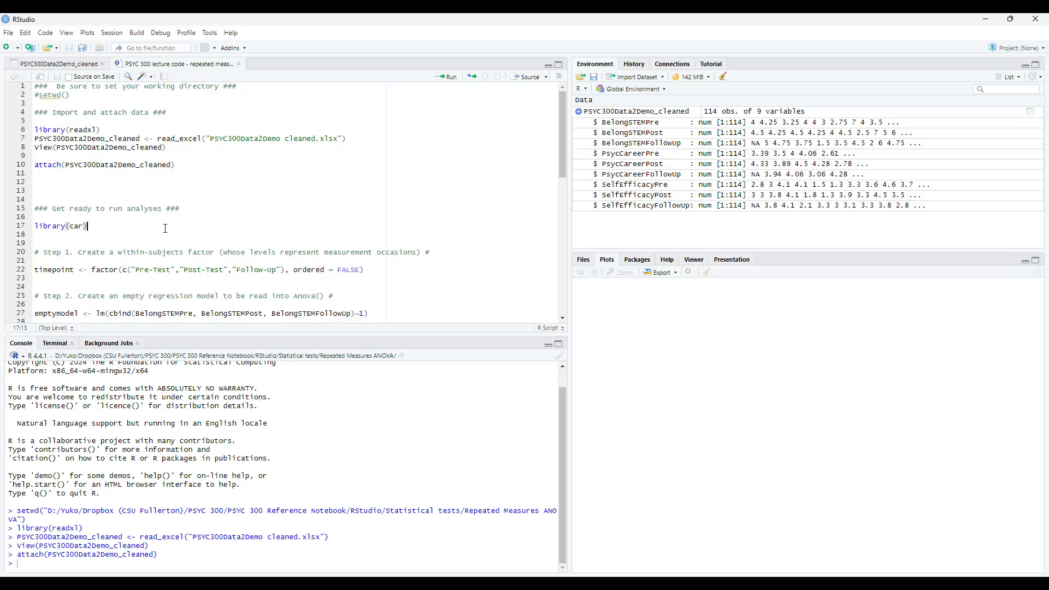
left_click(451, 77)
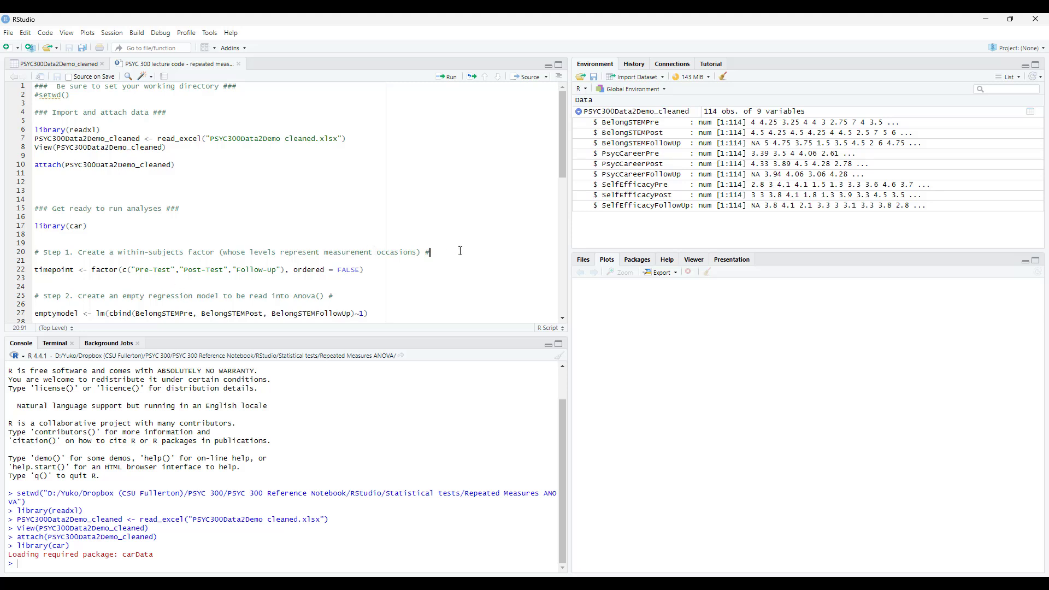
Run the Step 1 line that creates the unordered timepoint factor with levels Pre-Test, Post-Test and Follow-Up.
left_click_drag(460, 251, 2, 253)
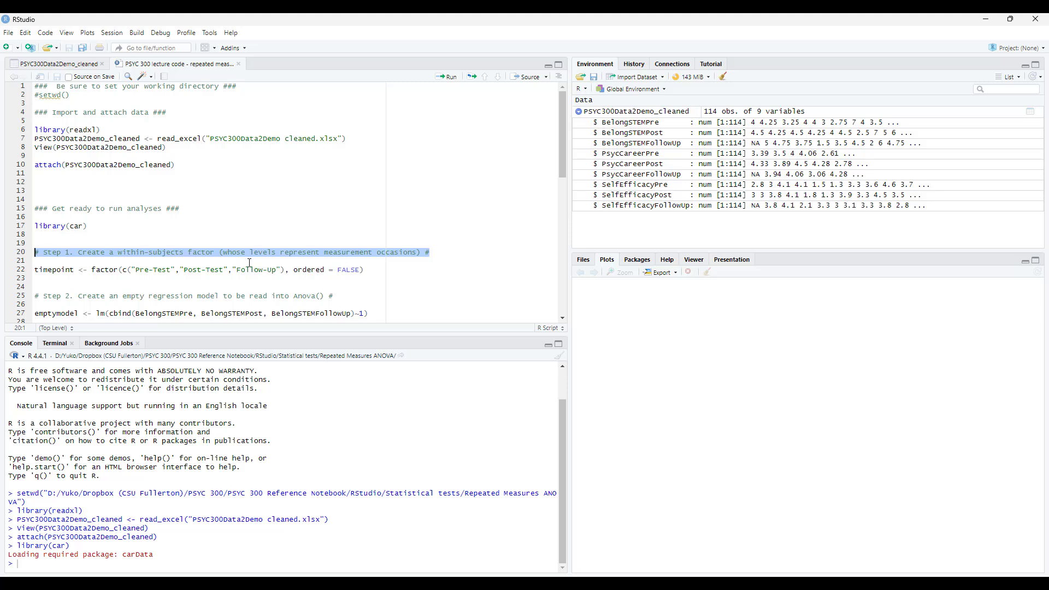
left_click(149, 278)
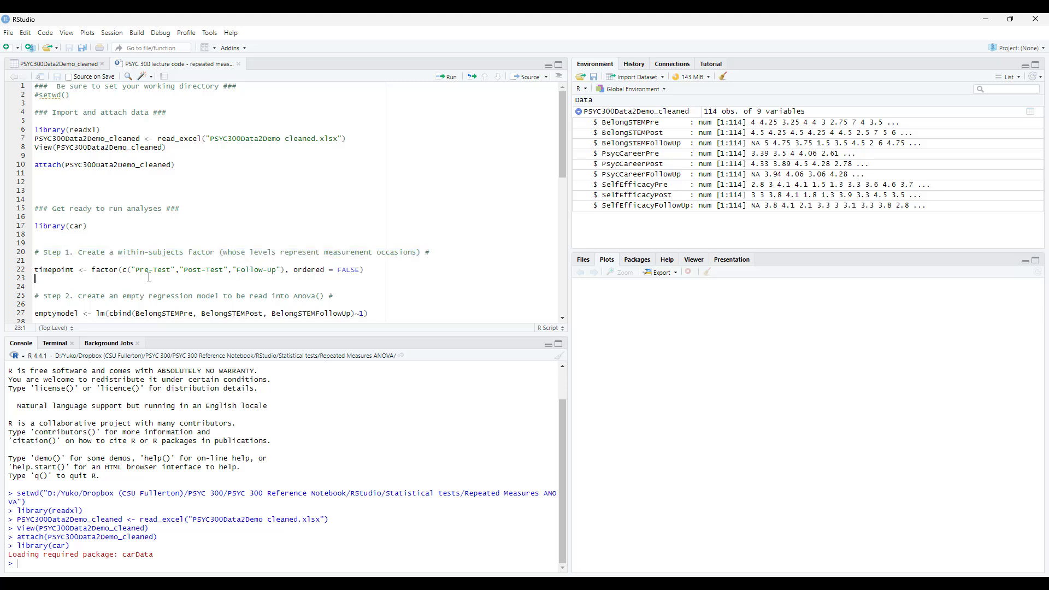
triple_click(53, 272)
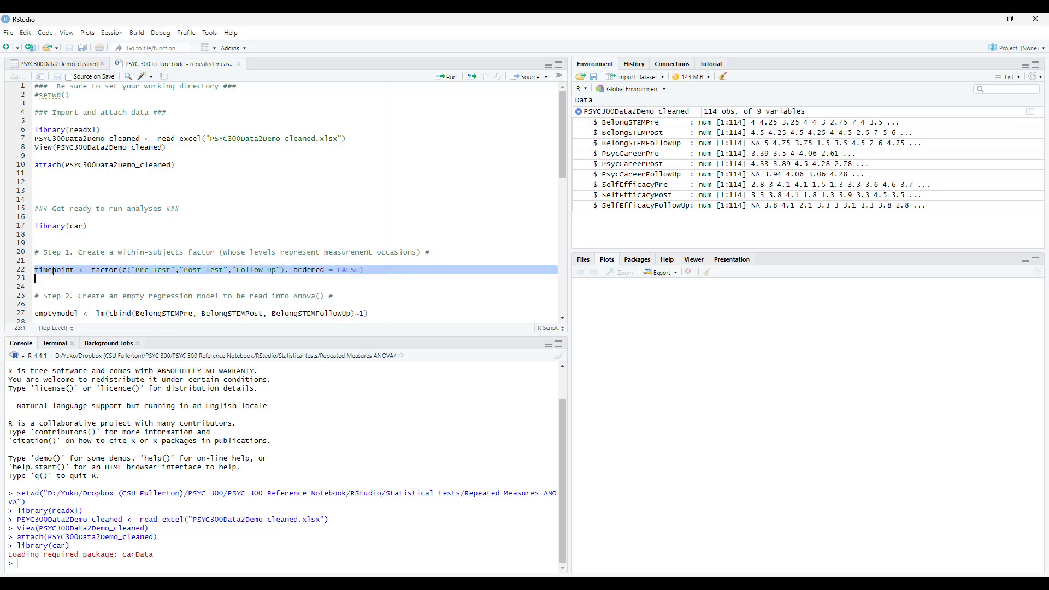
left_click(53, 271)
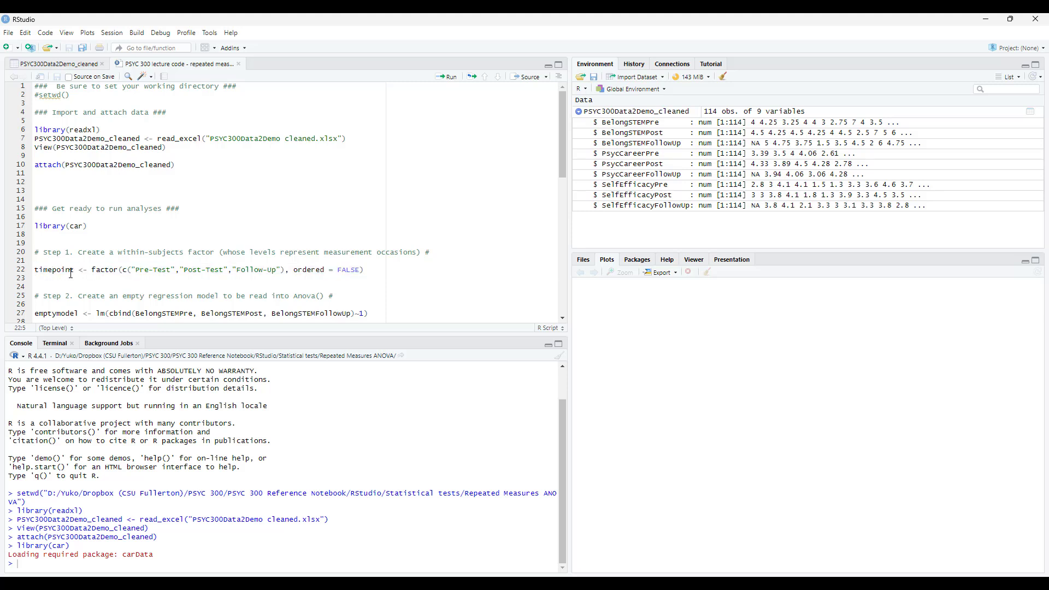
left_click_drag(94, 271, 365, 271)
left_click(198, 278)
left_click_drag(131, 271, 283, 269)
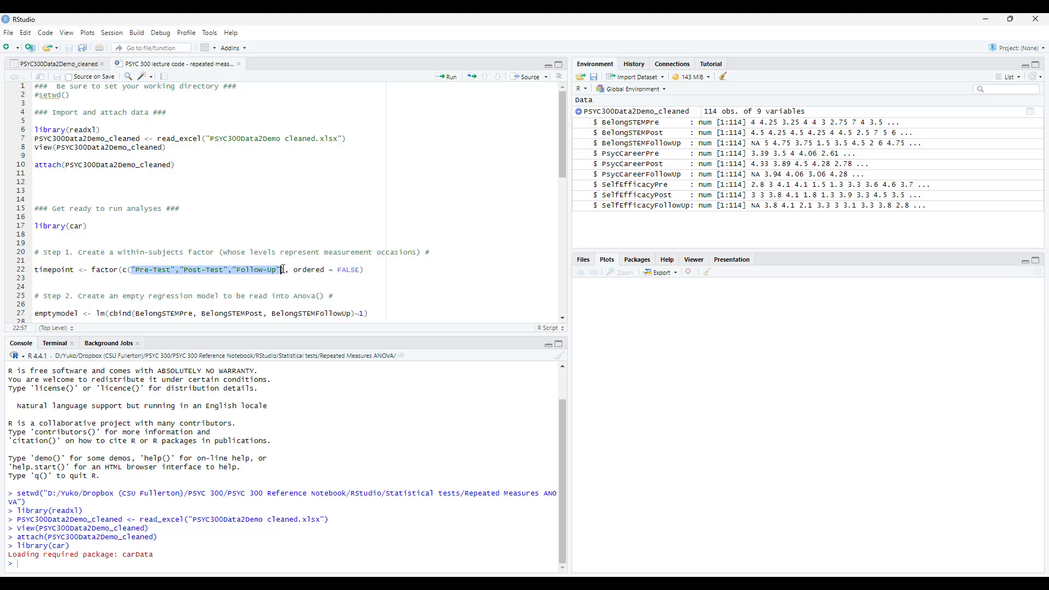
left_click(206, 270)
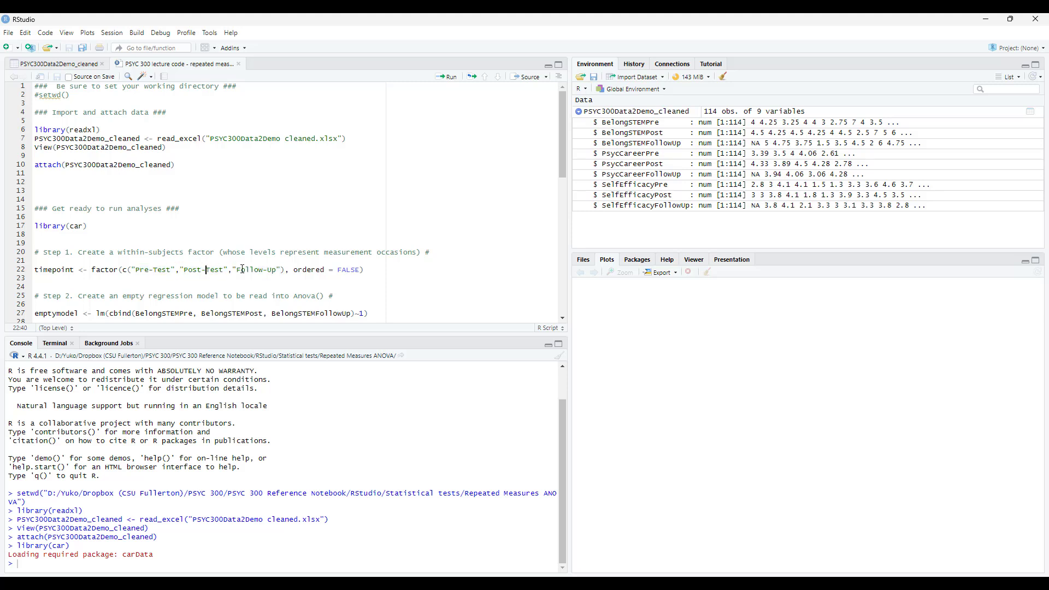
left_click(268, 270)
left_click(260, 270)
left_click(375, 270)
left_click(447, 77)
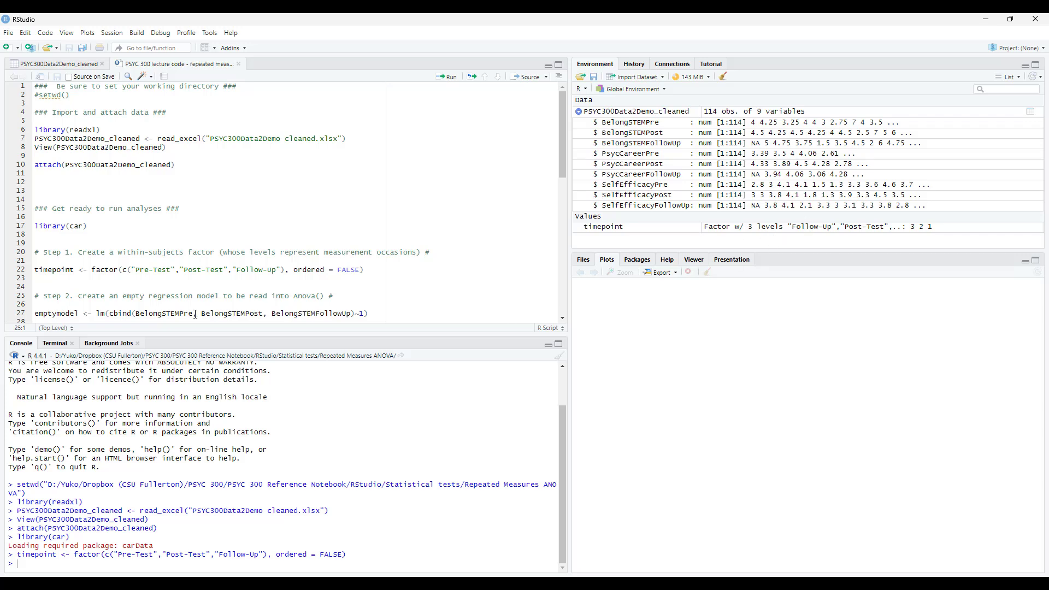
Run the Step 2 line that builds emptymodel from BelongSTEMPre, BelongSTEMPost and BelongSTEMFollowUp.
scroll(182, 292, "down", 3)
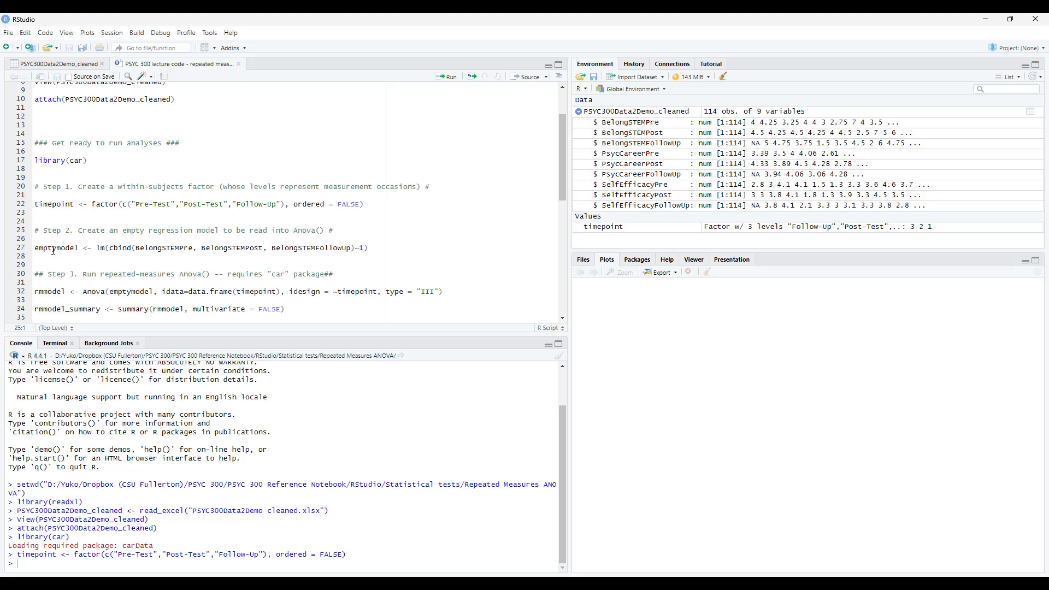
left_click(35, 248)
left_click_drag(97, 249, 379, 251)
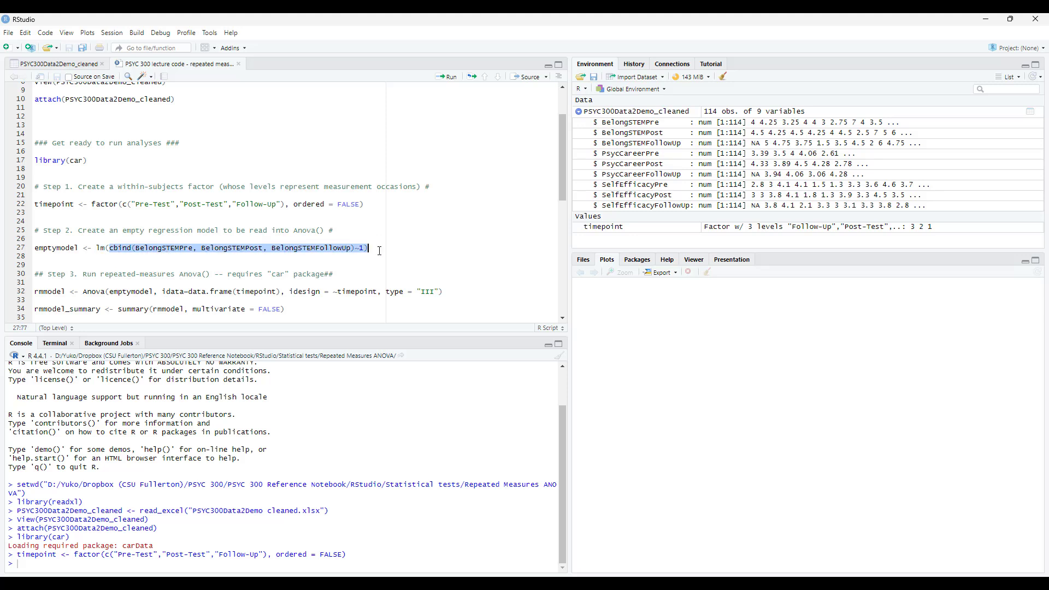
left_click(116, 254)
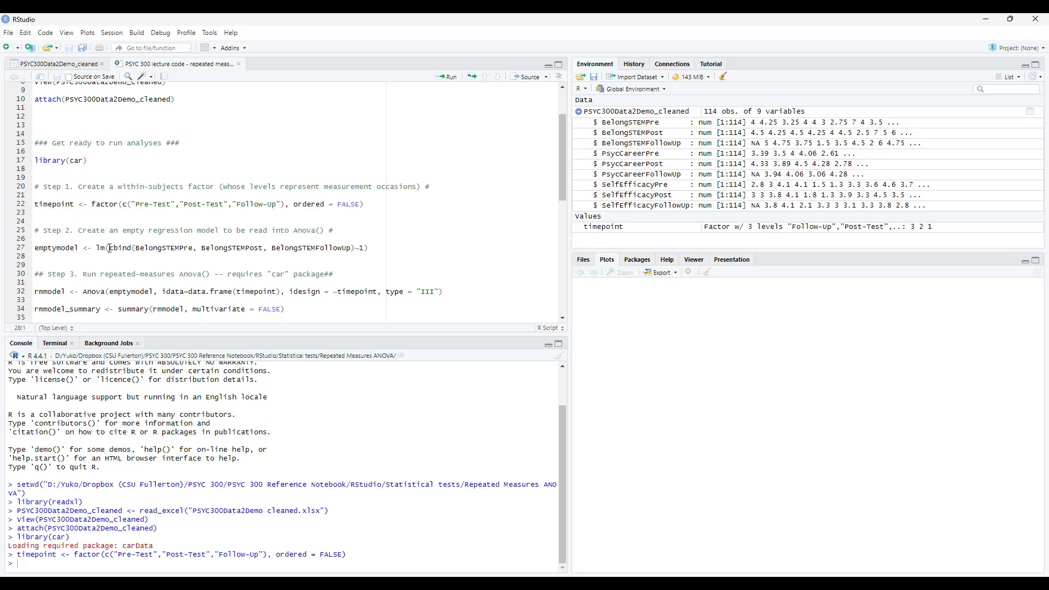
left_click_drag(109, 249, 355, 248)
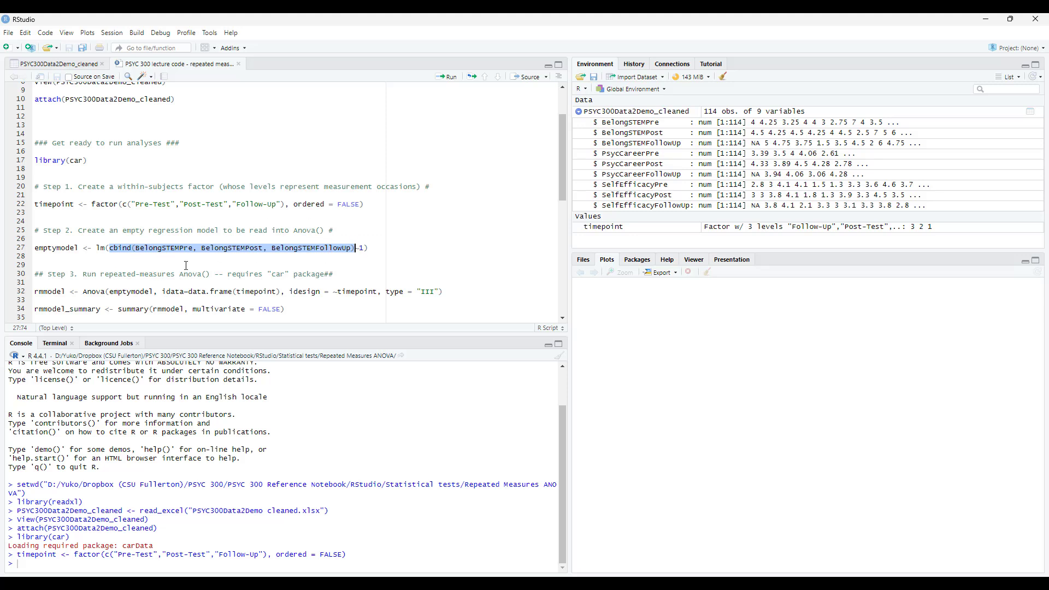
left_click(372, 248)
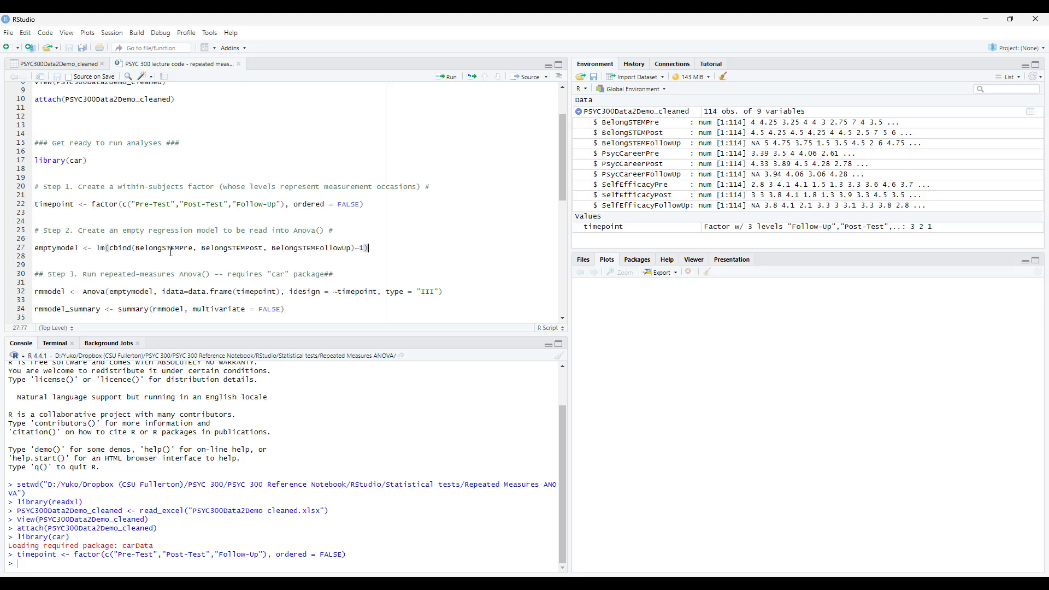
left_click(451, 78)
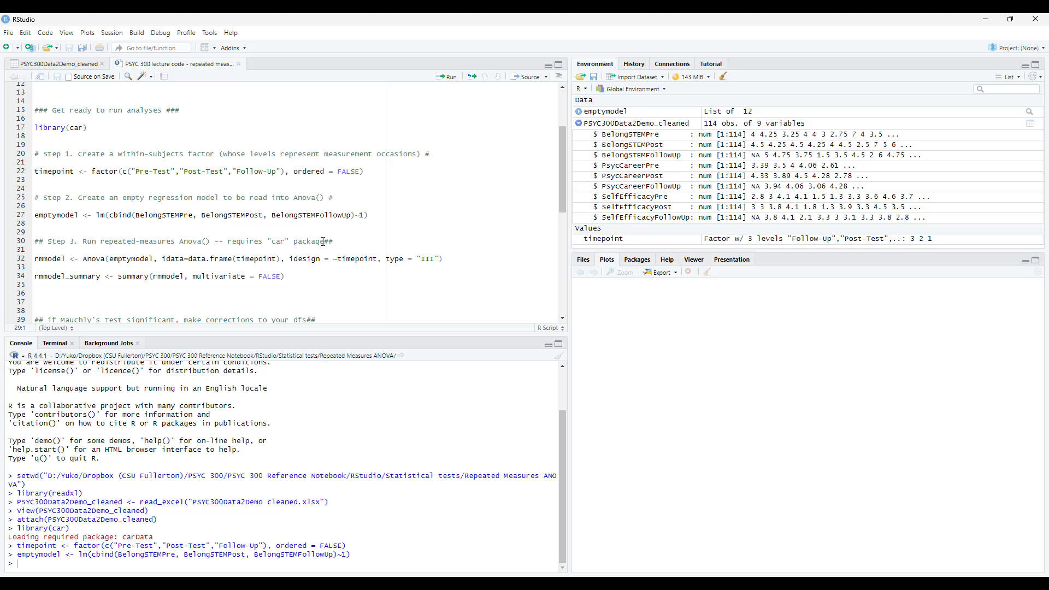
Examine the Step 3 code, checking the car package requirement and the emptymodel, idata and idesign arguments of the Anova() call.
left_click_drag(230, 245, 339, 243)
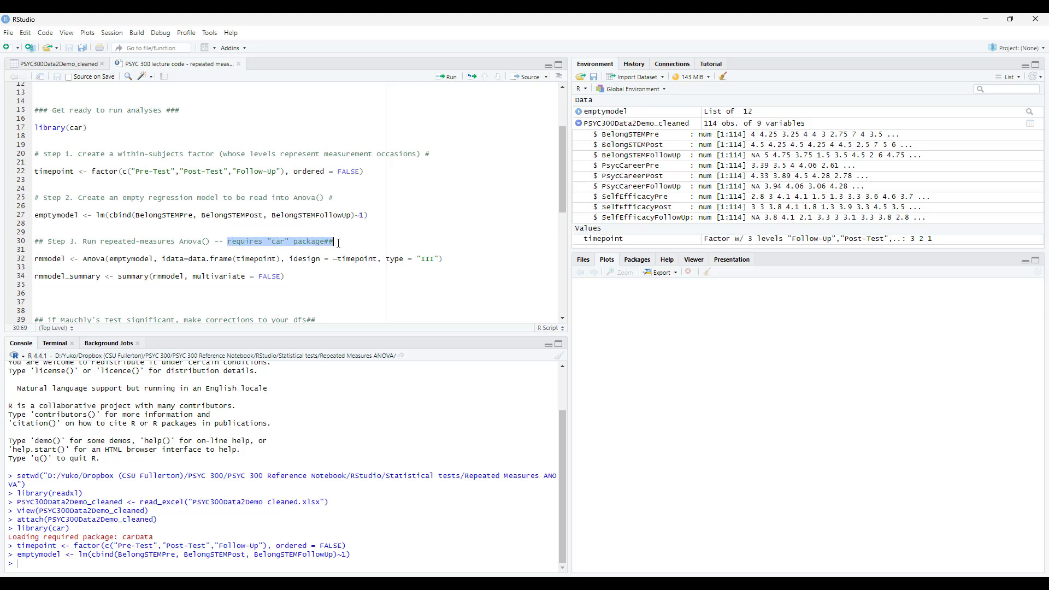
left_click(360, 304)
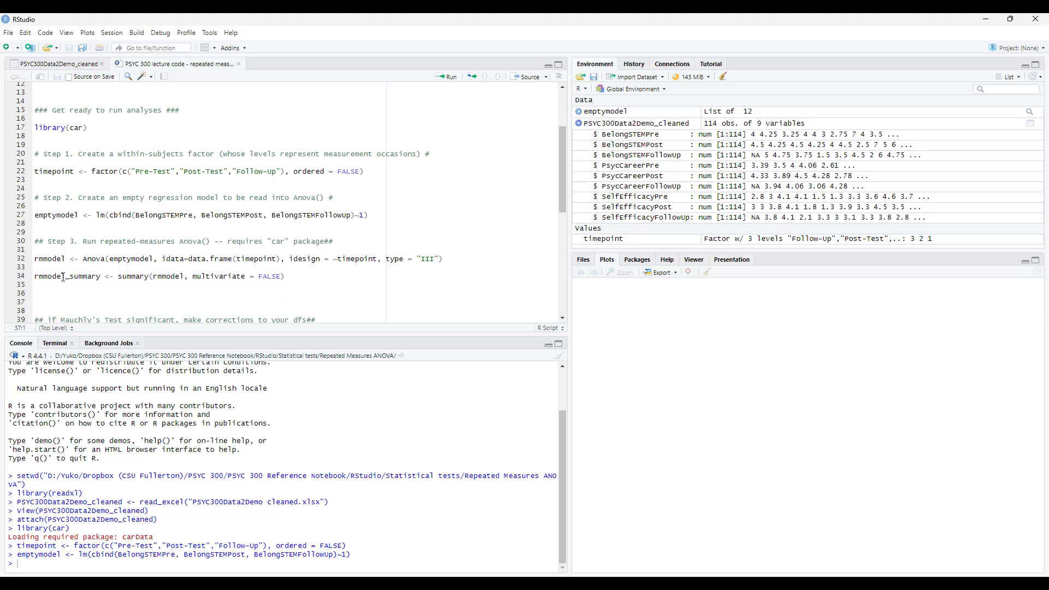
left_click(48, 258)
double_click(40, 259)
left_click(84, 259)
left_click_drag(87, 261, 446, 260)
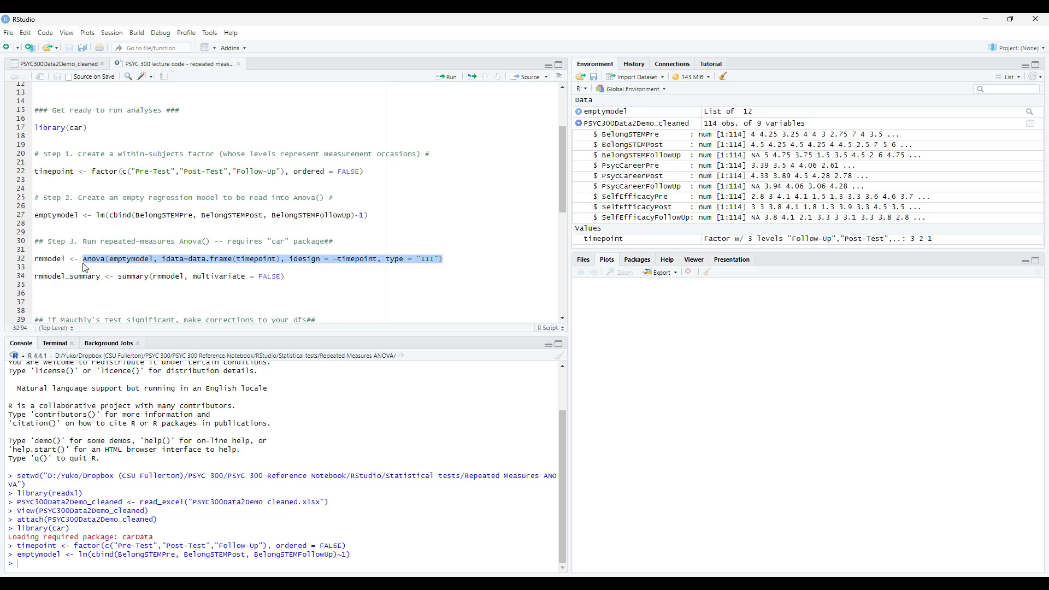
double_click(130, 260)
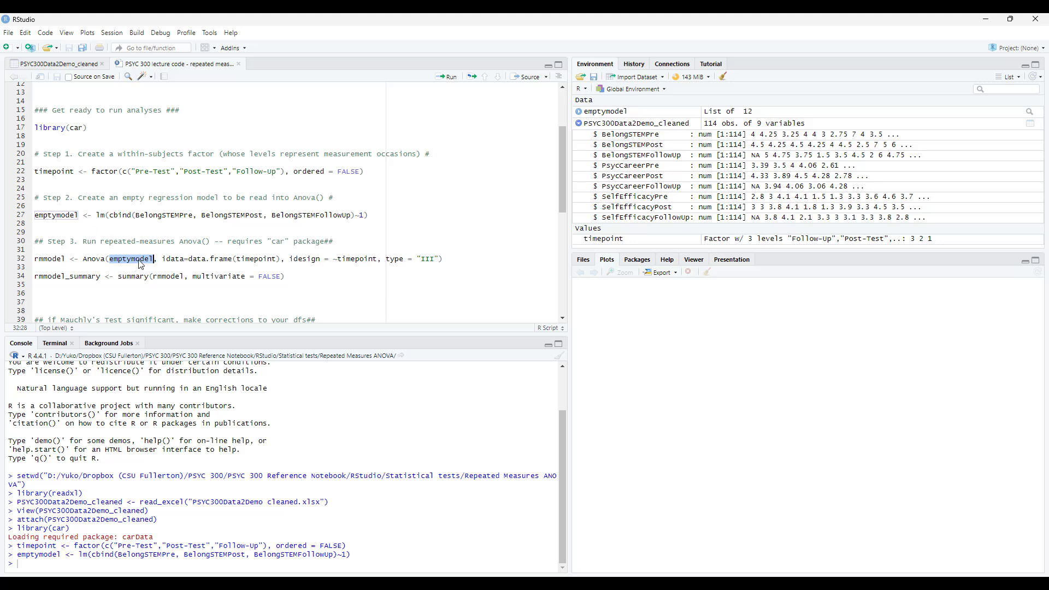
left_click(161, 261)
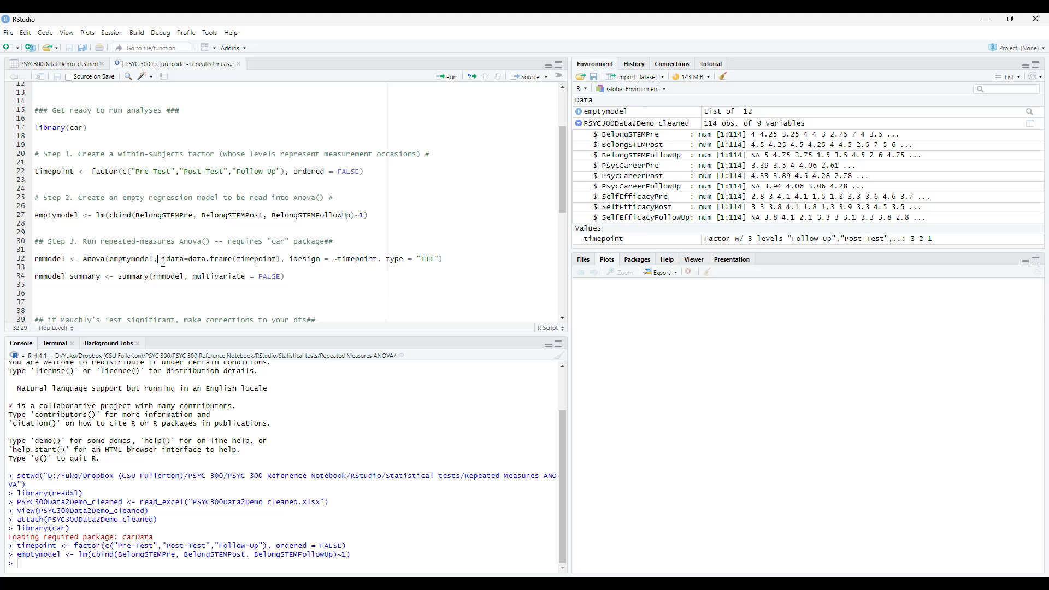
left_click_drag(163, 262, 378, 261)
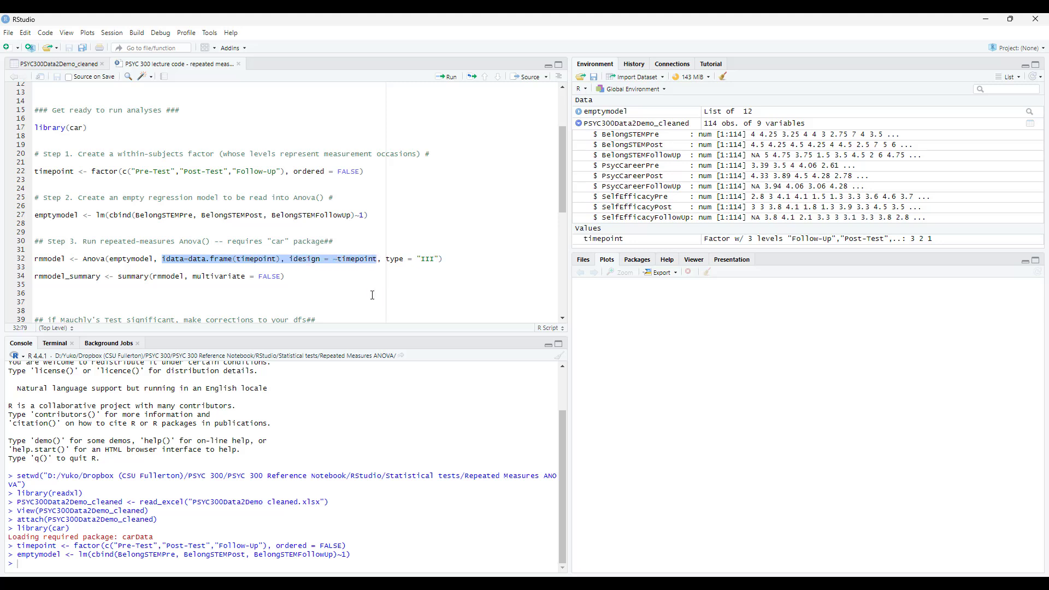
left_click(256, 260)
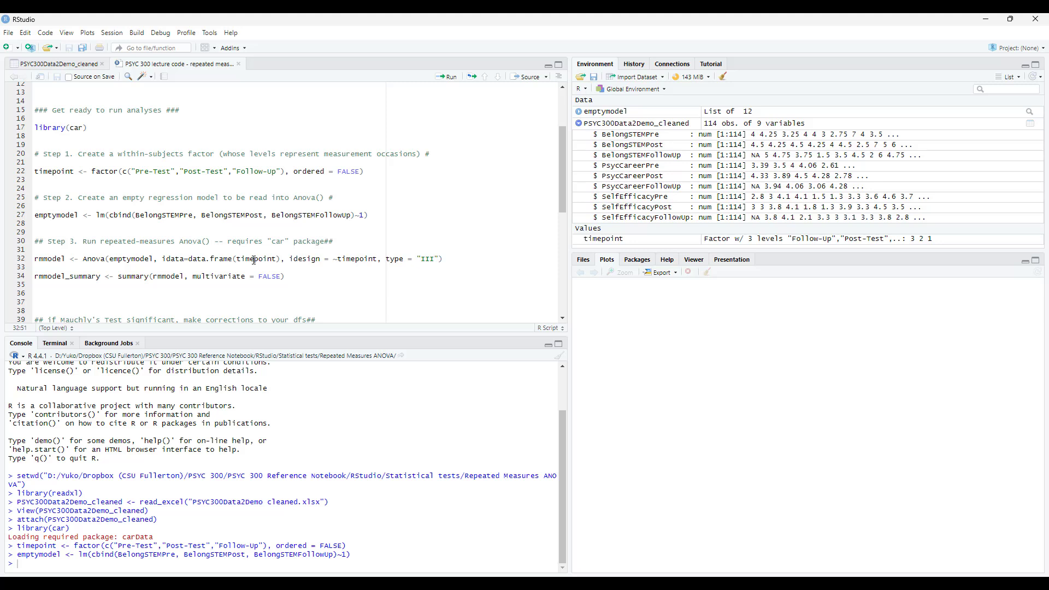
double_click(254, 260)
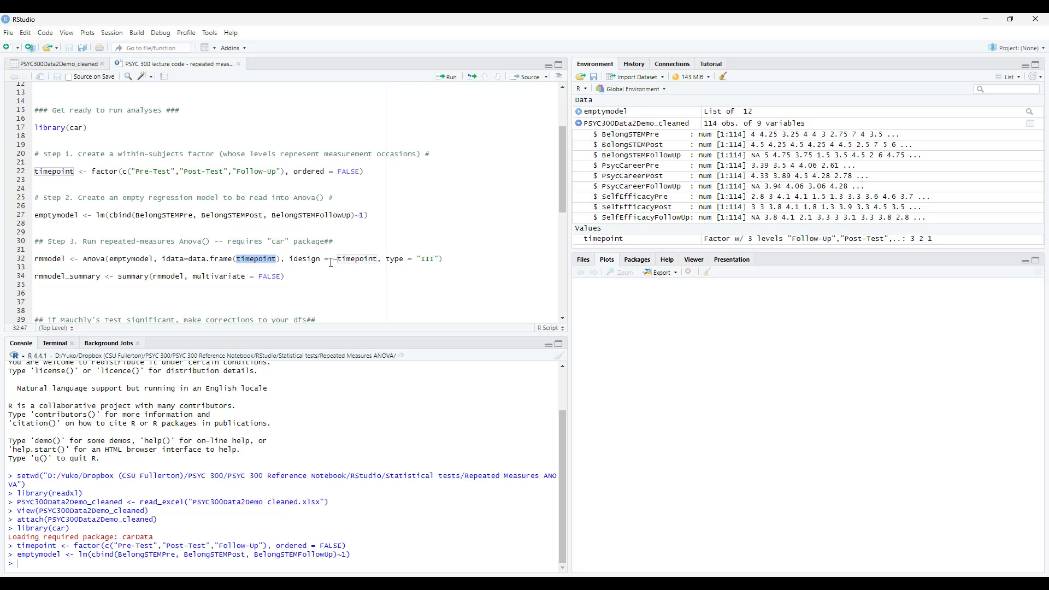
left_click(331, 260)
double_click(345, 259)
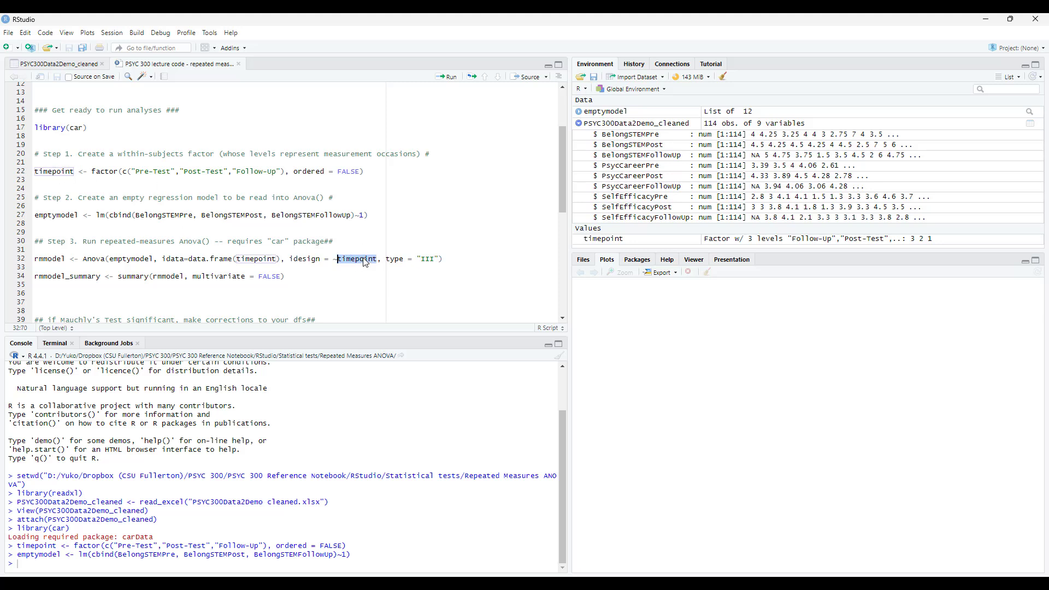
Run the Type III Anova() line that stores the repeated-measures model as rmmodel.
left_click(449, 261)
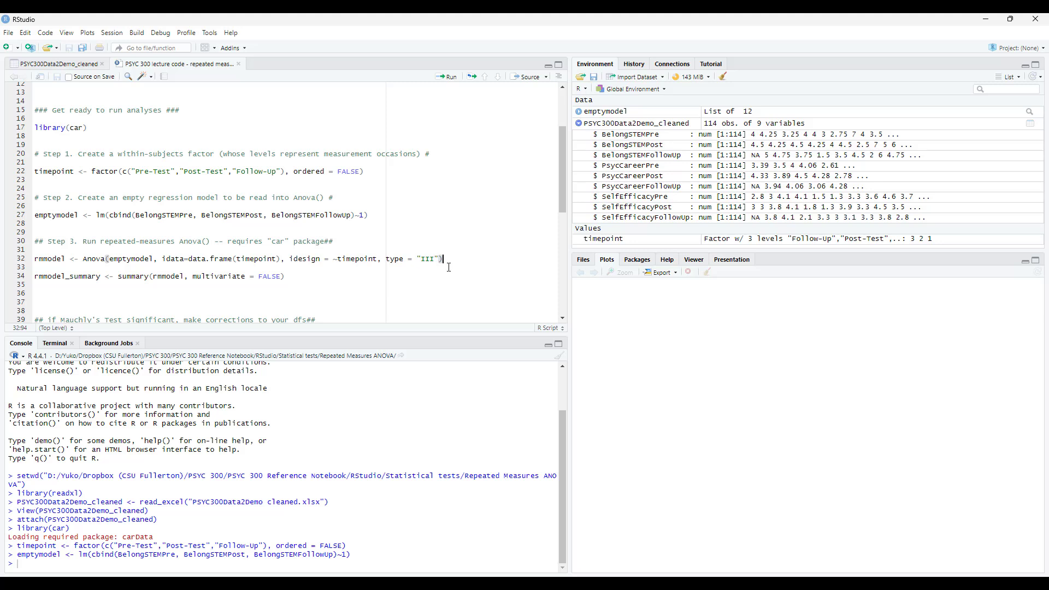
left_click(450, 77)
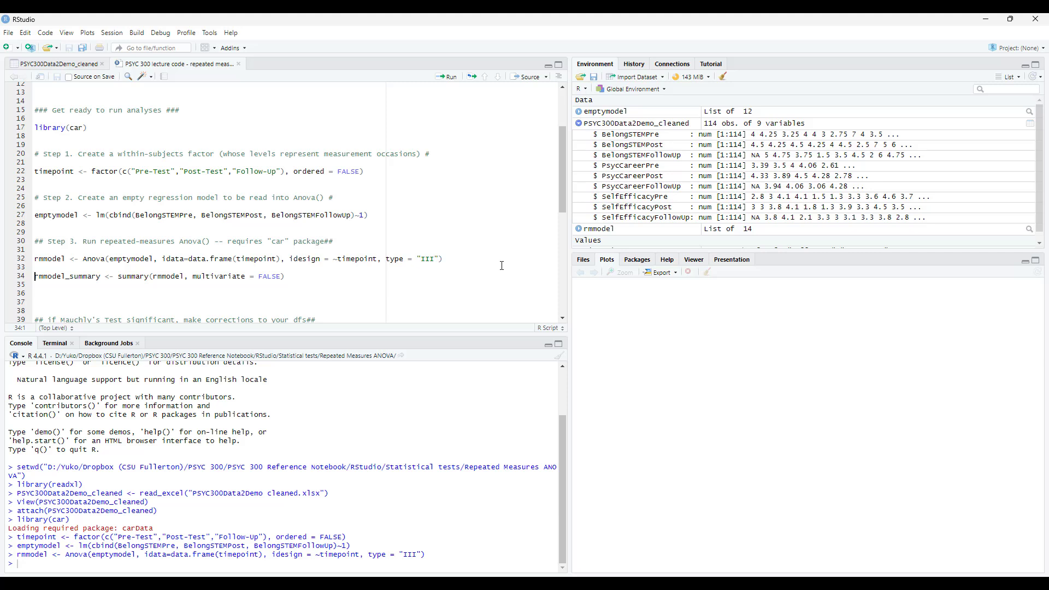
Run the line that saves the summary of rmmodel, with multivariate = FALSE, as rmmodel_summary.
left_click(458, 260)
left_click(120, 277)
double_click(176, 276)
left_click_drag(294, 276, 116, 283)
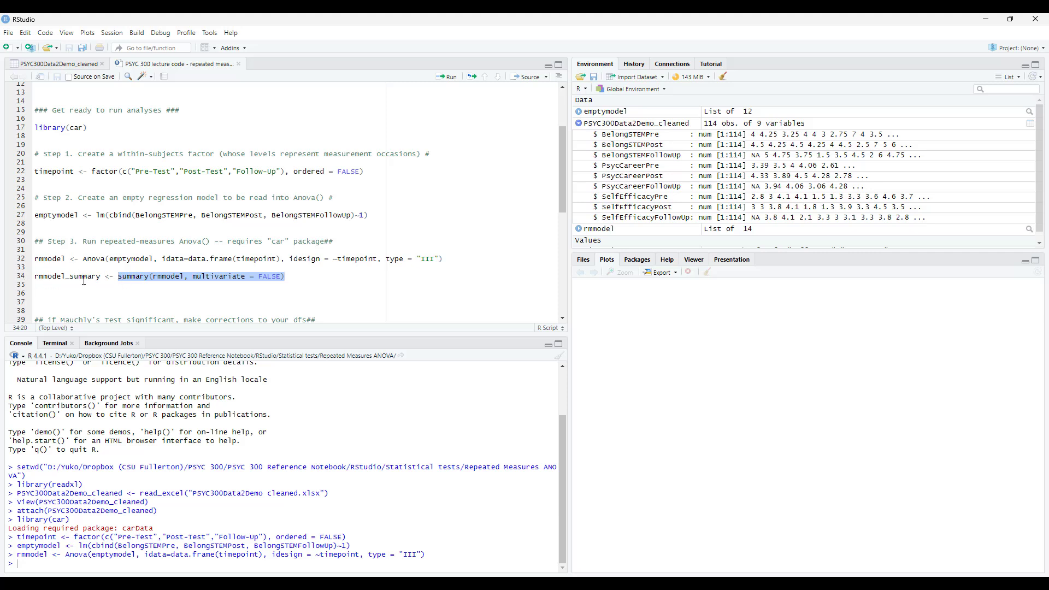
left_click(44, 277)
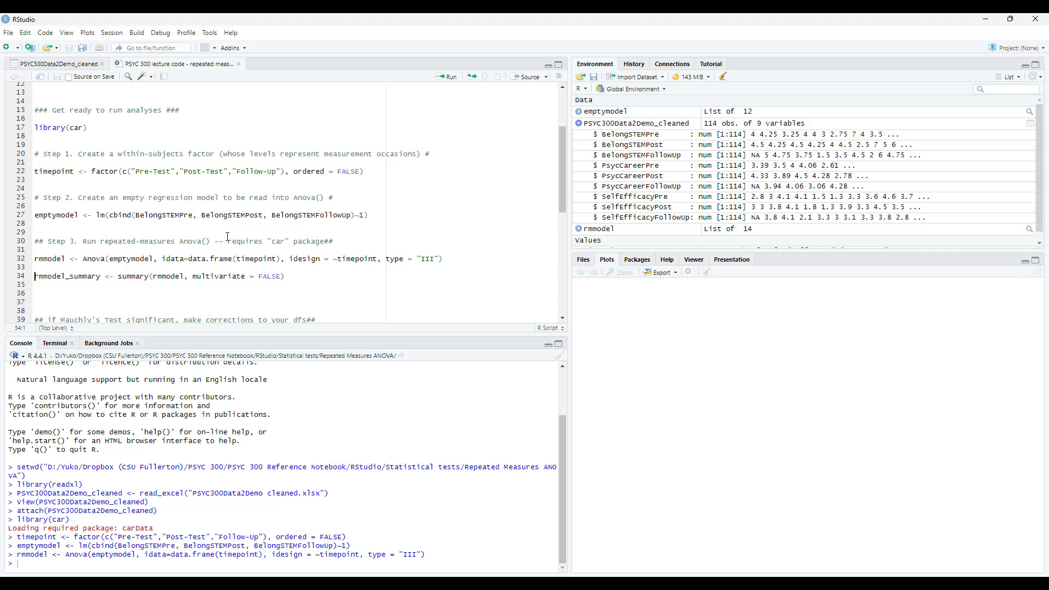
left_click(314, 277)
key("ctrl+Return")
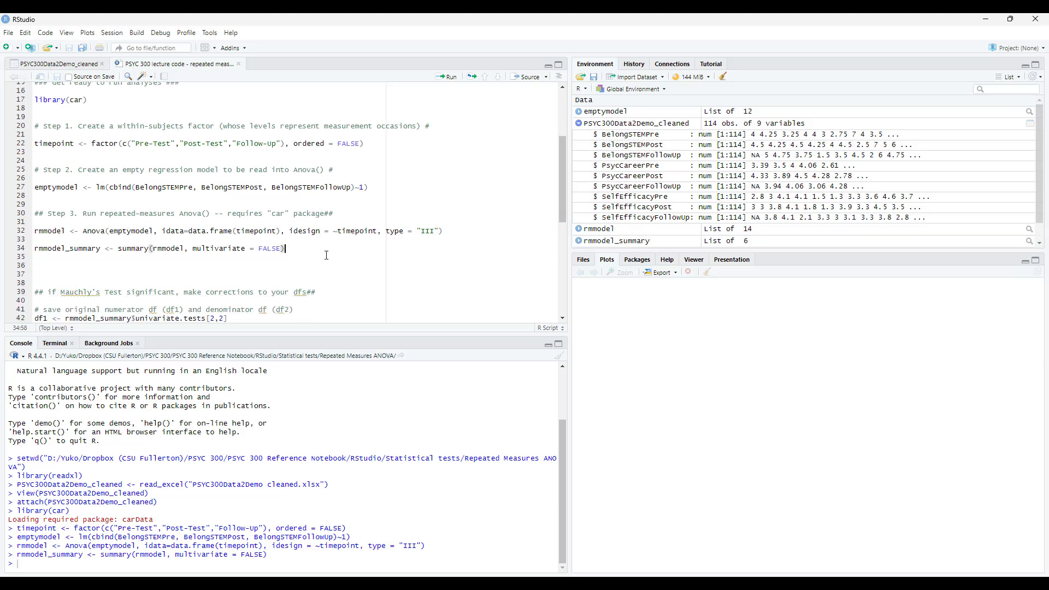
Print the results by adding and running a separate rmmodel_summary line on line 36, and delete that line again.
left_click(326, 255)
type("rmmodel_summary")
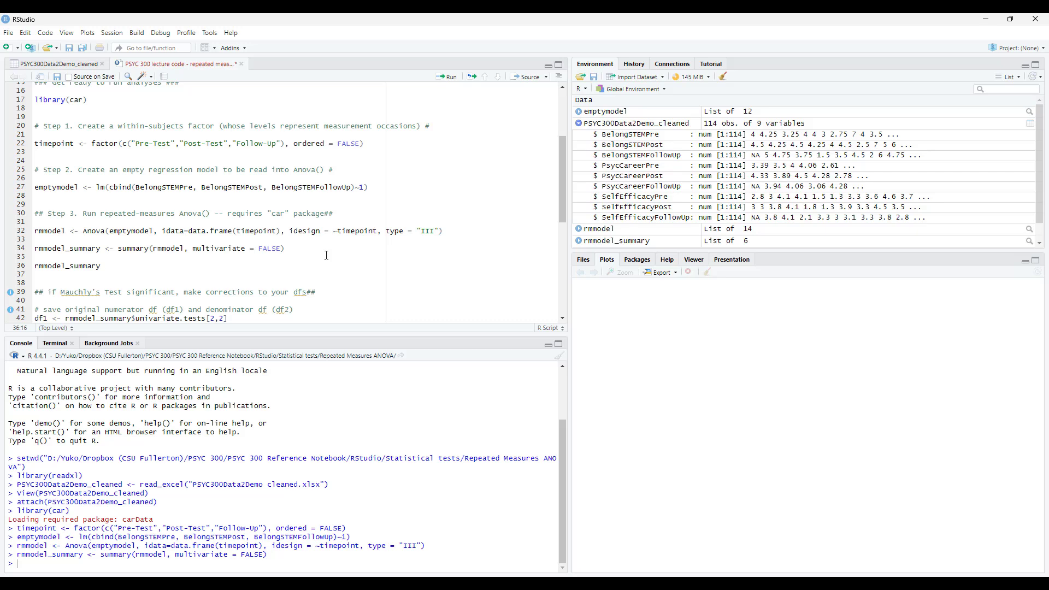
key("ctrl+Return")
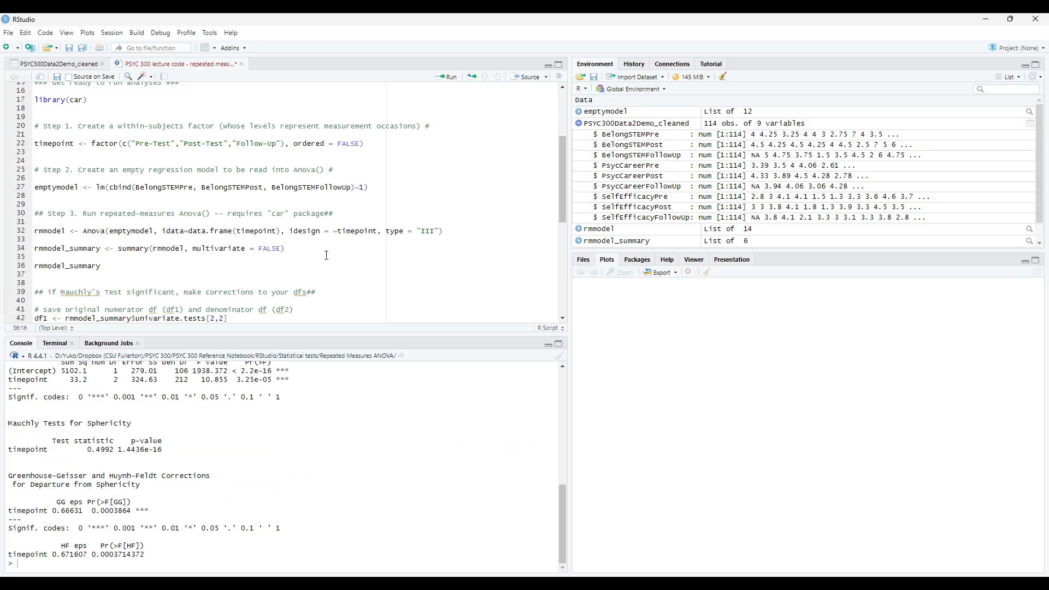
key("shift+Home")
key("BackSpace")
Wrap the whole rmmodel_summary assignment on line 34 in parentheses and run it to print the results.
type("(")
key("End")
type(")")
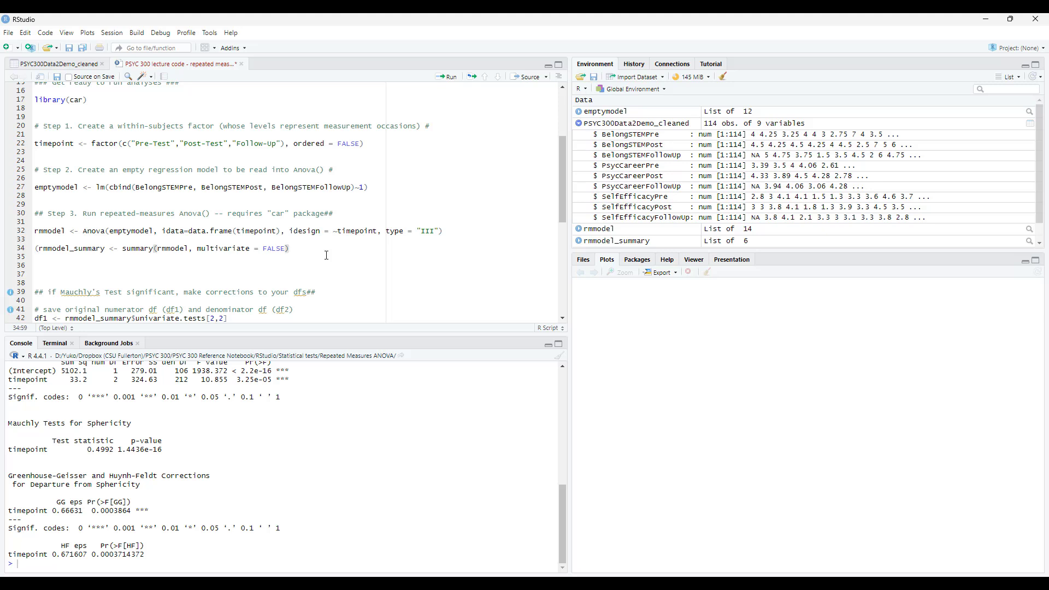
type(")")
left_click(447, 78)
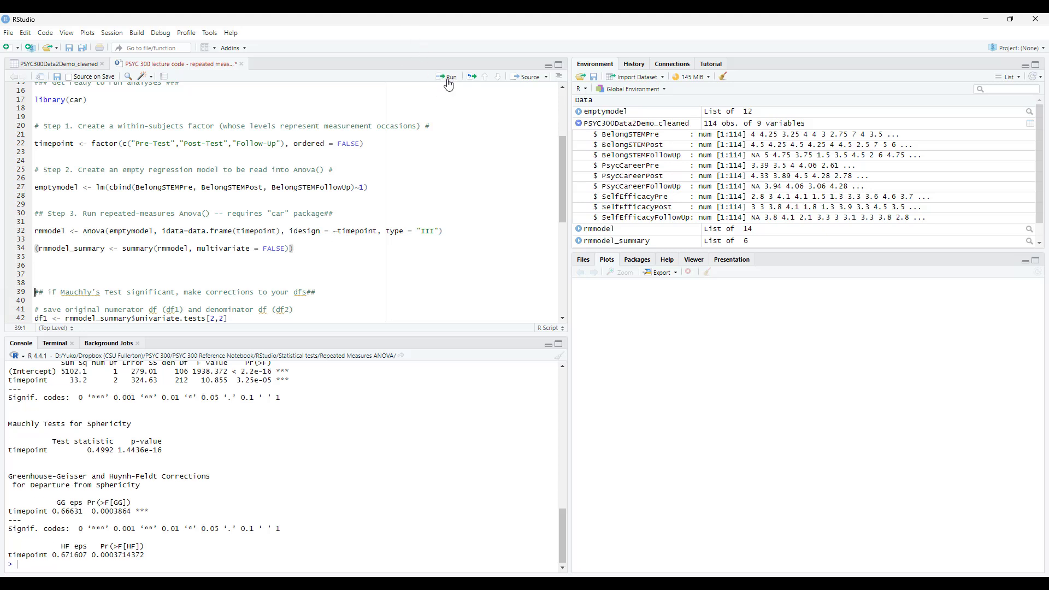
Examine the console output of the parenthesized summary command, from the univariate ANOVA table to the Mauchly sphericity test.
scroll(385, 416, "up", 4)
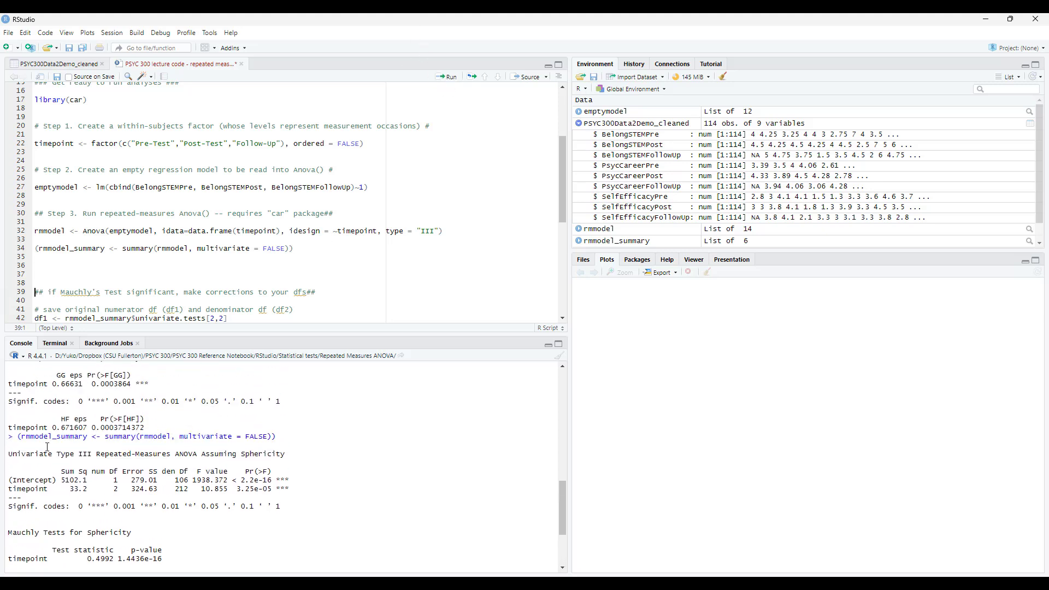
left_click_drag(17, 437, 340, 440)
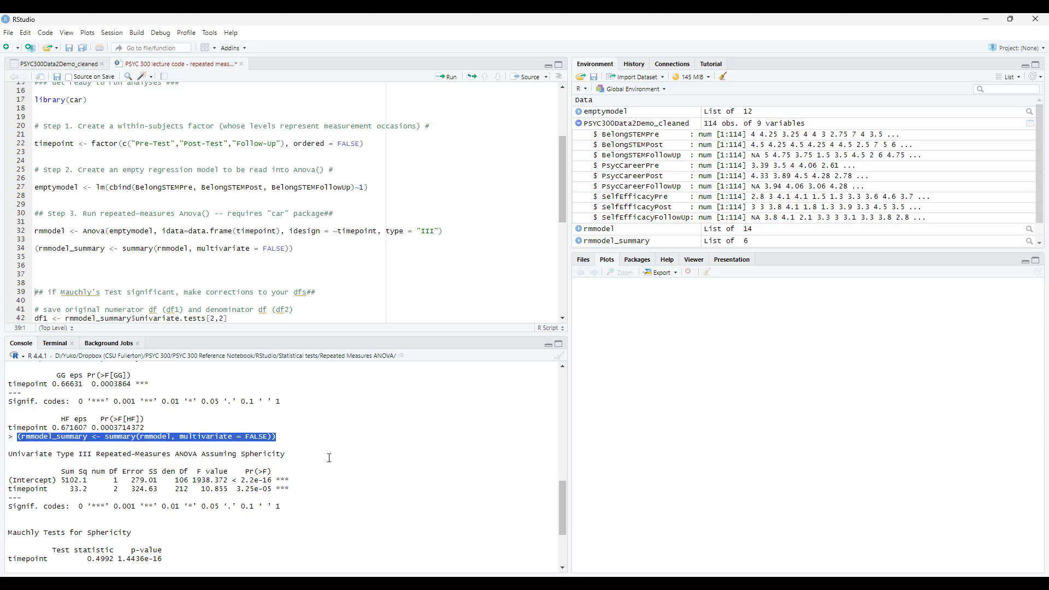
scroll(328, 457, "down", 2)
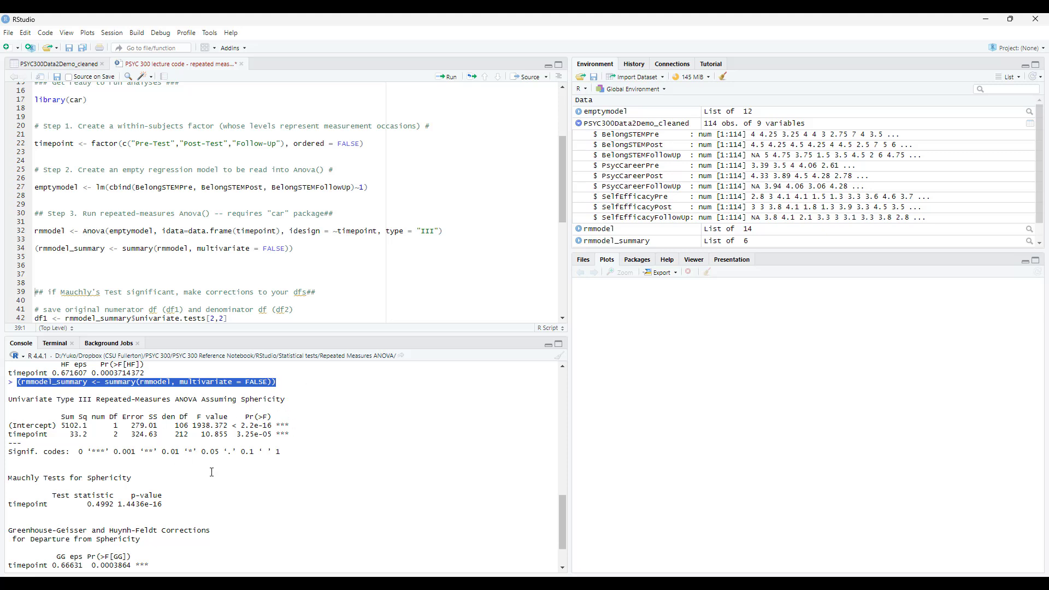
Save the script containing the parenthesized rmmodel_summary assignment.
scroll(212, 476, "down", 3)
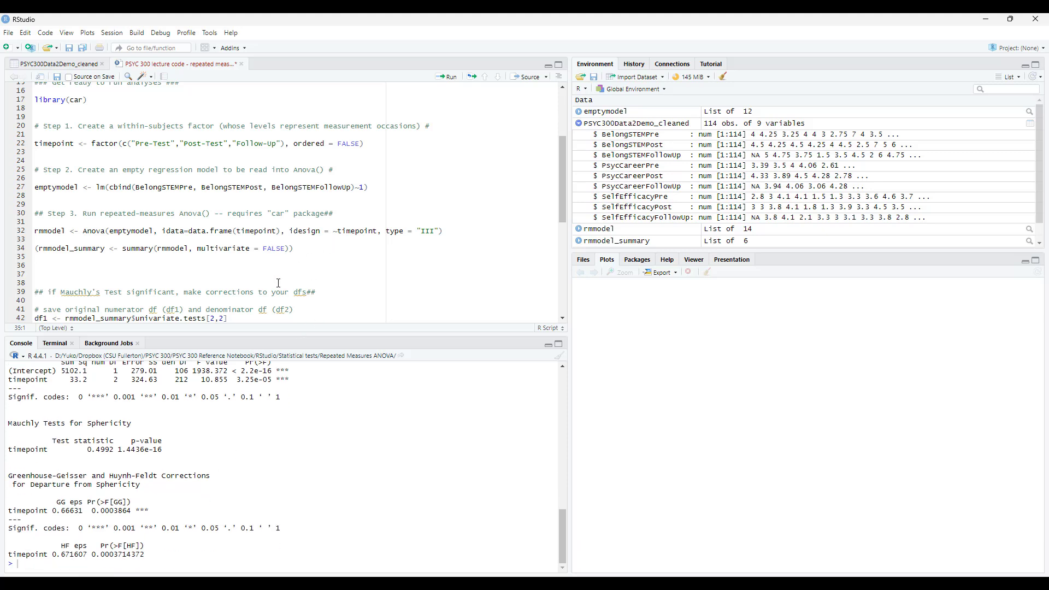
scroll(208, 276, "down", 2)
key("ctrl+s")
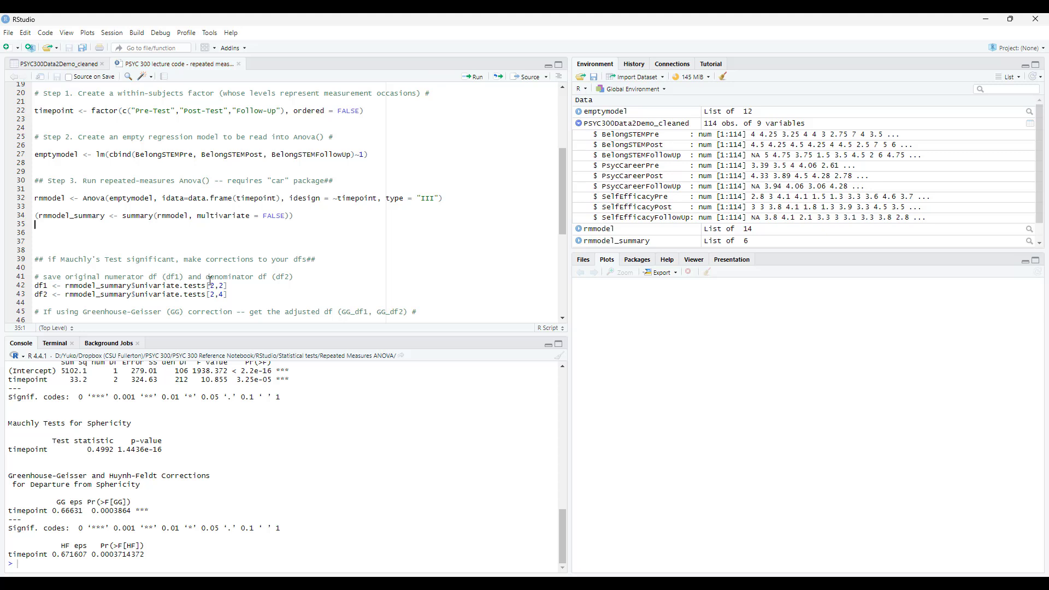
Return to the rmmodel_summary assignment on line 34 and enlarge the console pane to fit its whole output.
left_click(313, 215)
key("ctrl+Return")
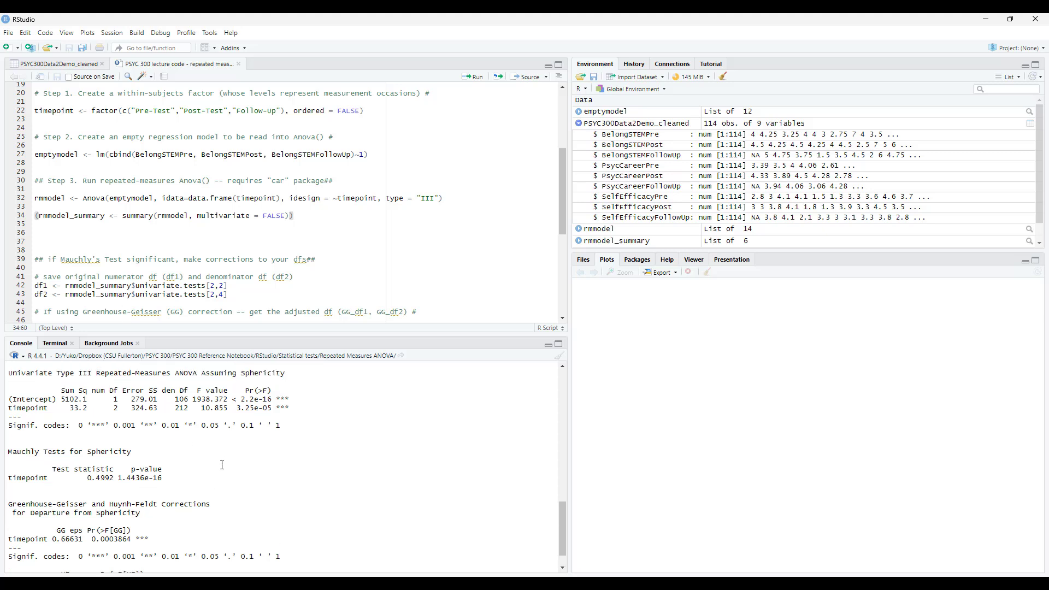
scroll(222, 465, "up", 2)
scroll(405, 490, "down", 1)
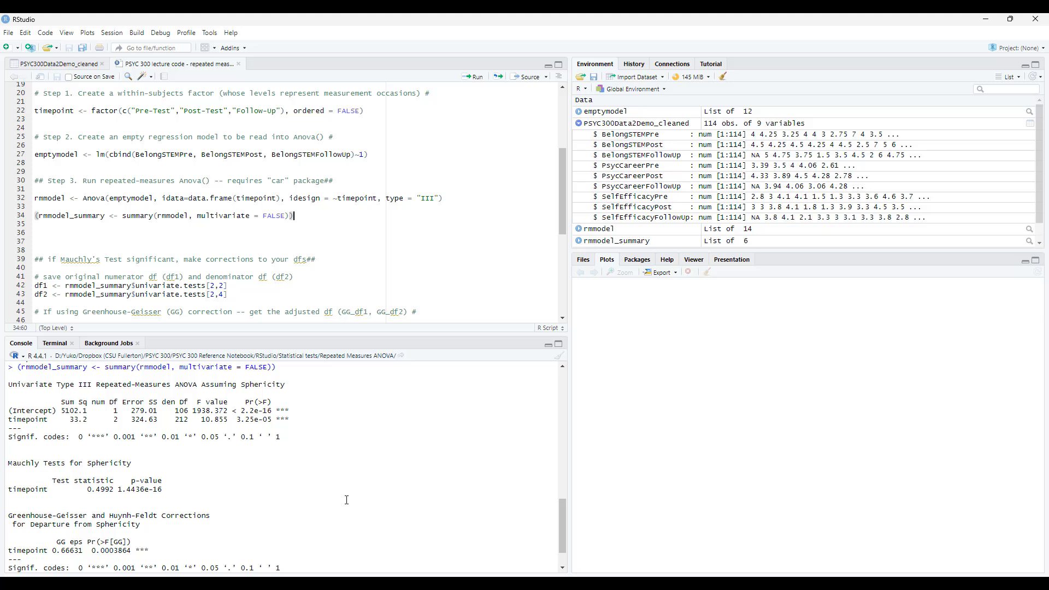
left_click_drag(306, 335, 305, 302)
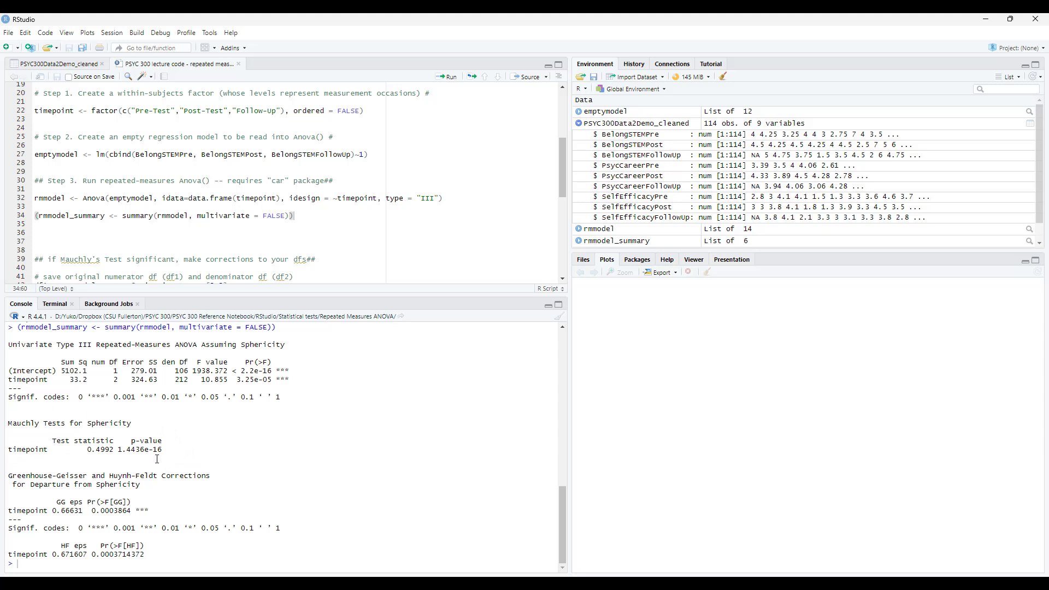
Convert the Mauchly p-value to ordinary decimals by running format(1.4436e-16, scientific = FALSE) in the console.
left_click_drag(118, 450, 164, 449)
left_click(126, 566)
type("format(")
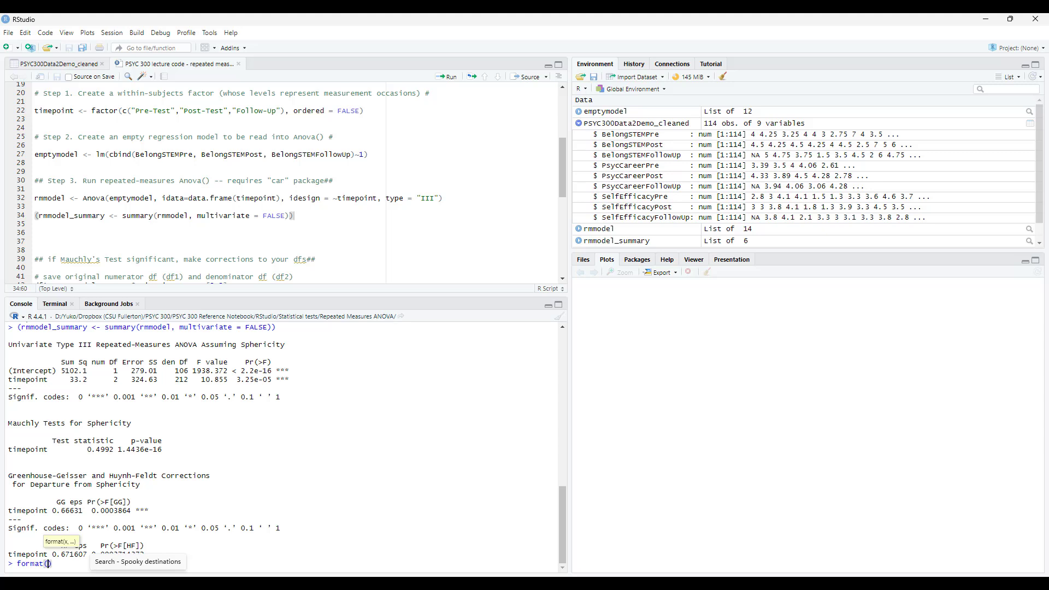
left_click_drag(118, 450, 163, 449)
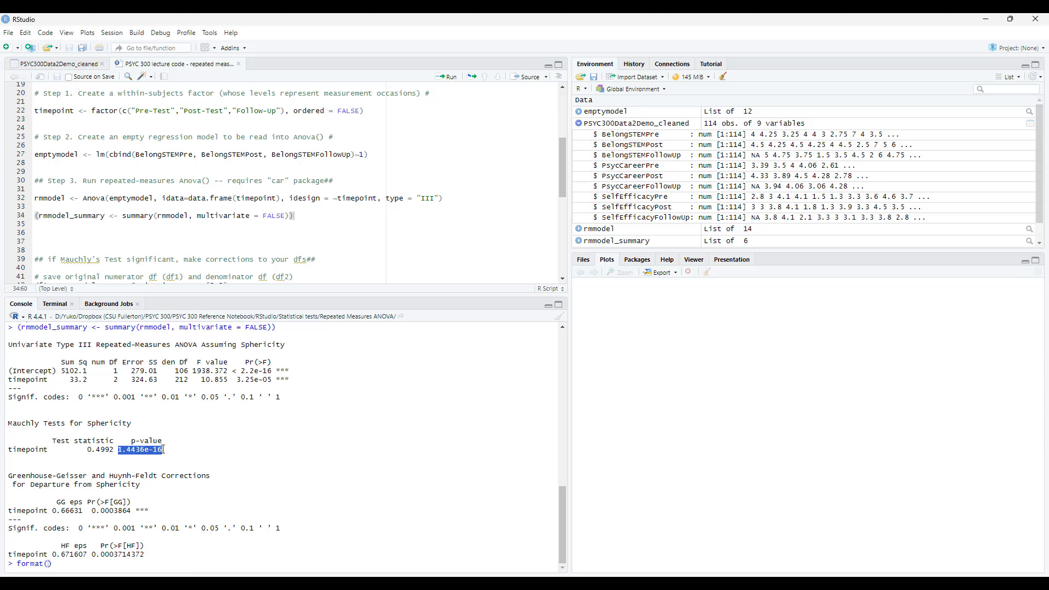
key("ctrl+c")
key("ctrl+v")
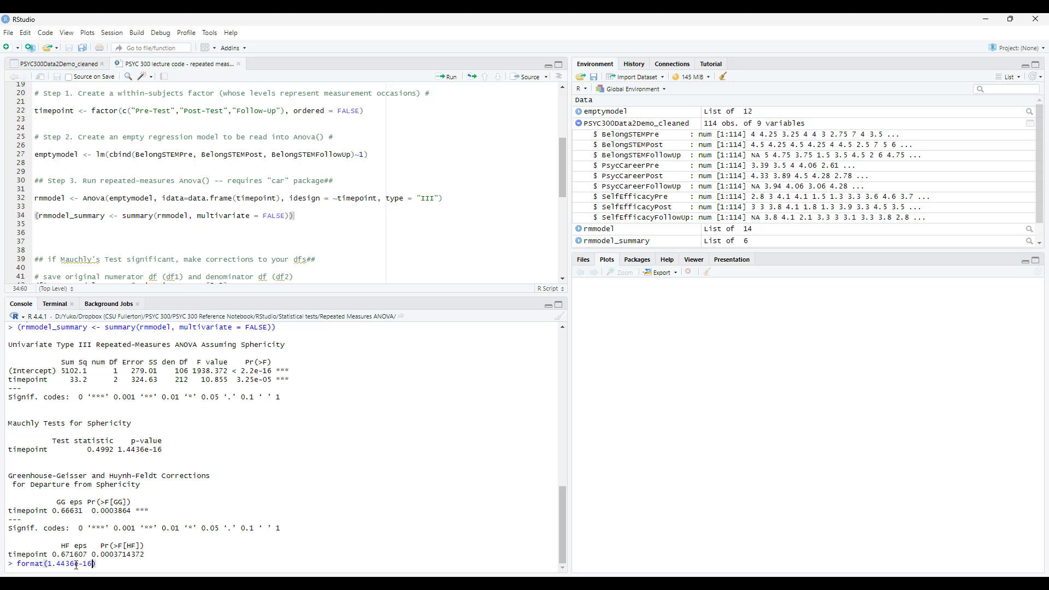
type(", scientific = FALSE")
key("Return")
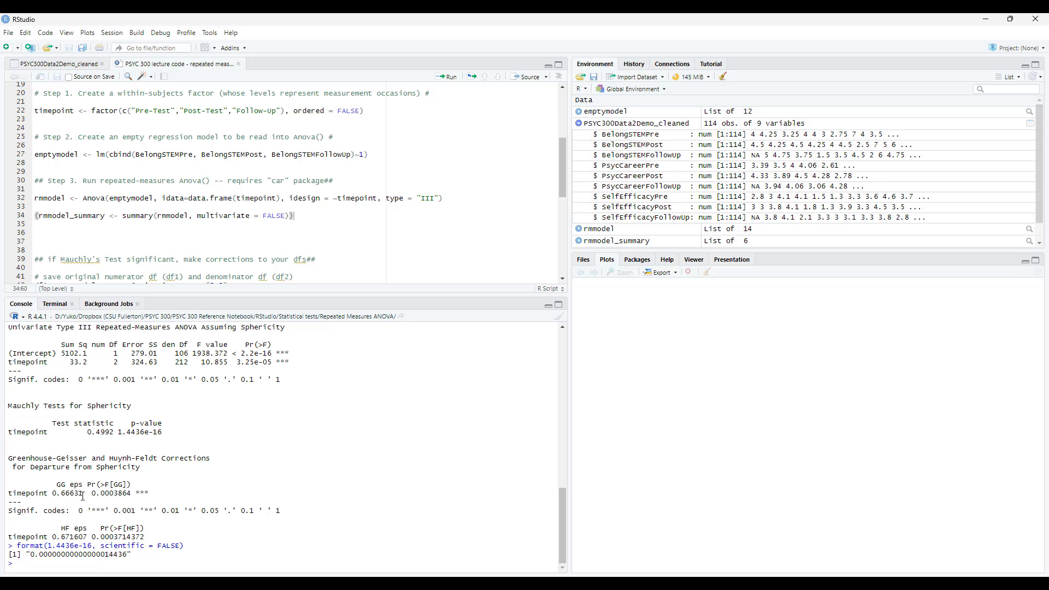
Examine the Greenhouse-Geisser and Huynh-Feldt epsilon values and the corrections heading in the console output.
left_click_drag(83, 493, 53, 496)
left_click_drag(89, 540, 53, 538)
left_click_drag(88, 459, 9, 461)
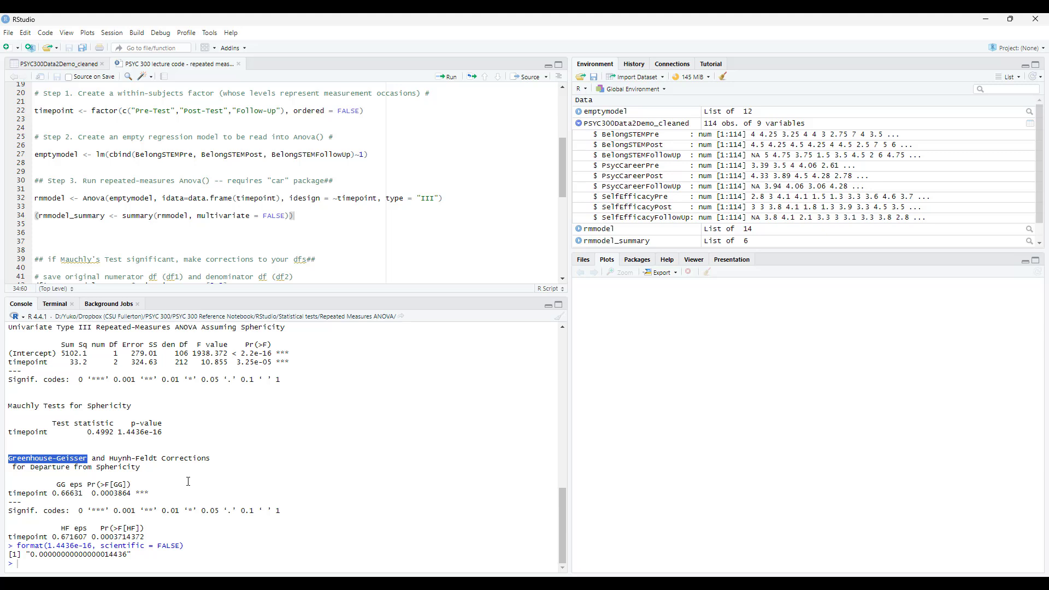
Read the df-correction section of the script, including how df1 and df2 are extracted from rmmodel_summary$univariate.tests on lines 42 and 43.
left_click(167, 232)
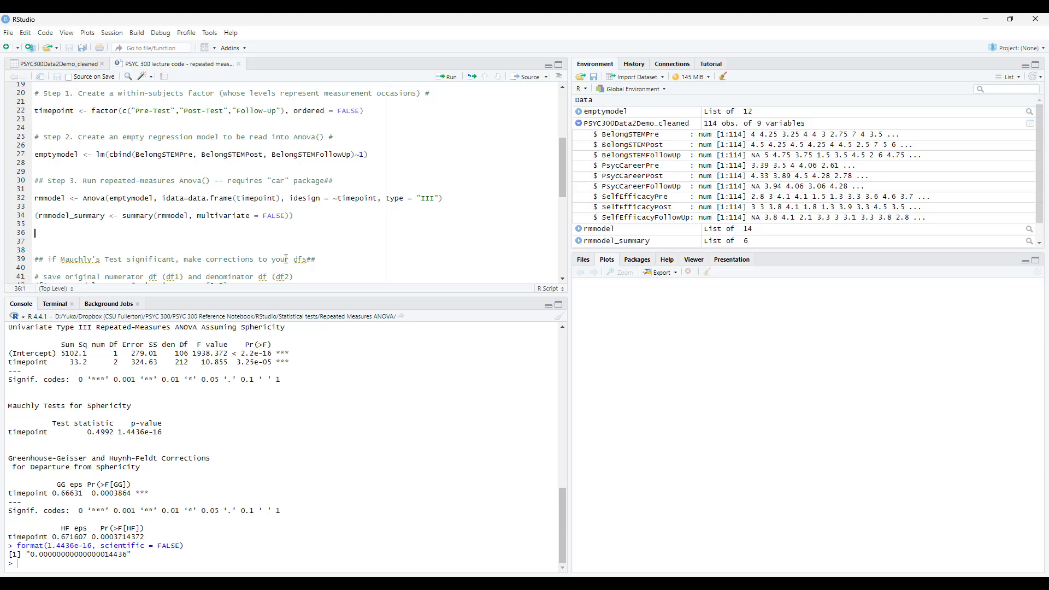
scroll(199, 249, "down", 2)
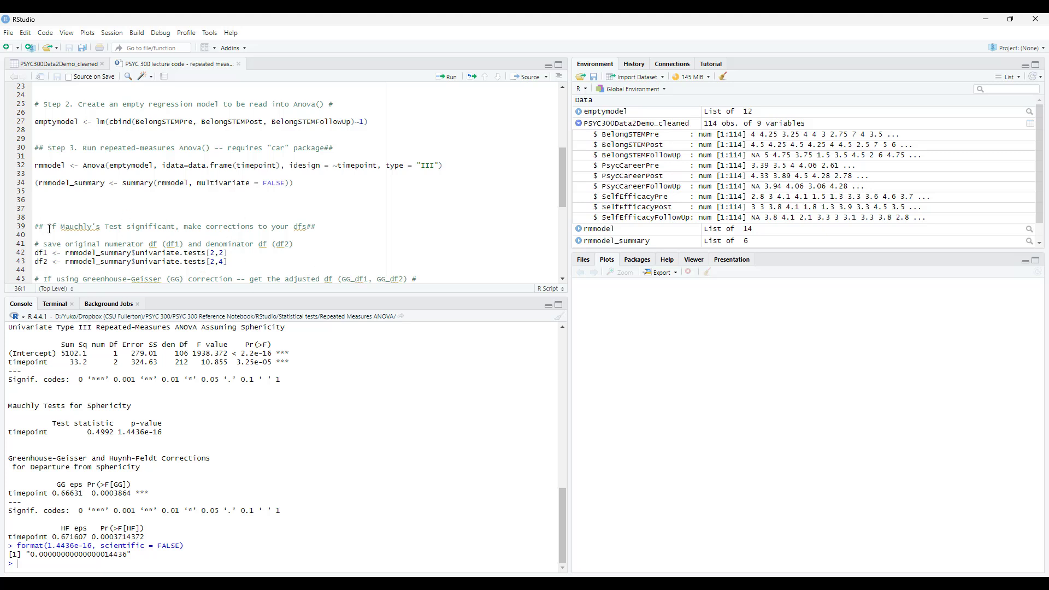
left_click_drag(48, 227, 308, 235)
left_click(293, 256)
left_click(300, 246)
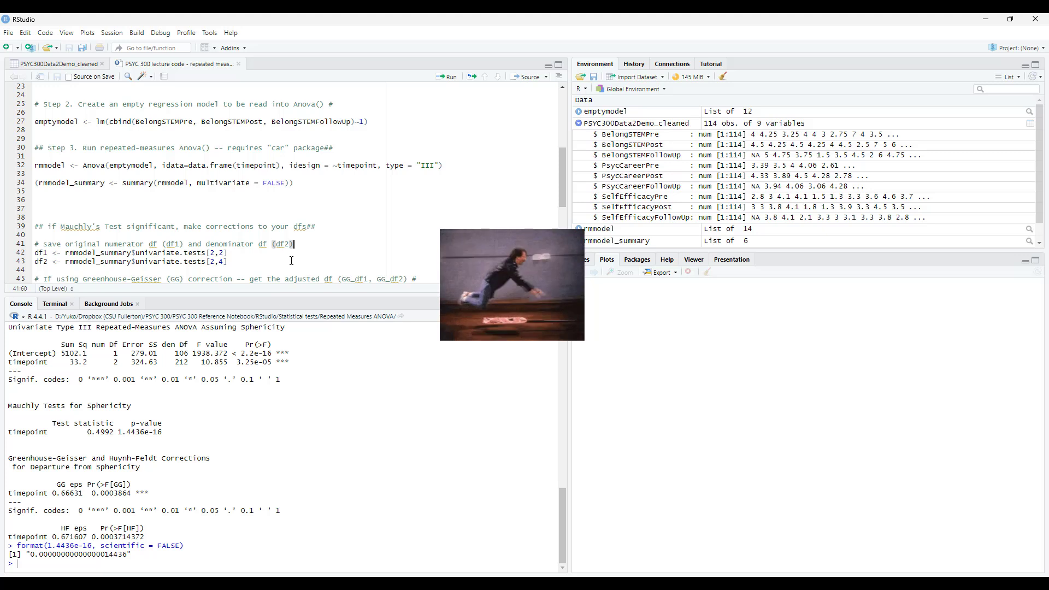
left_click(268, 254)
left_click(188, 261)
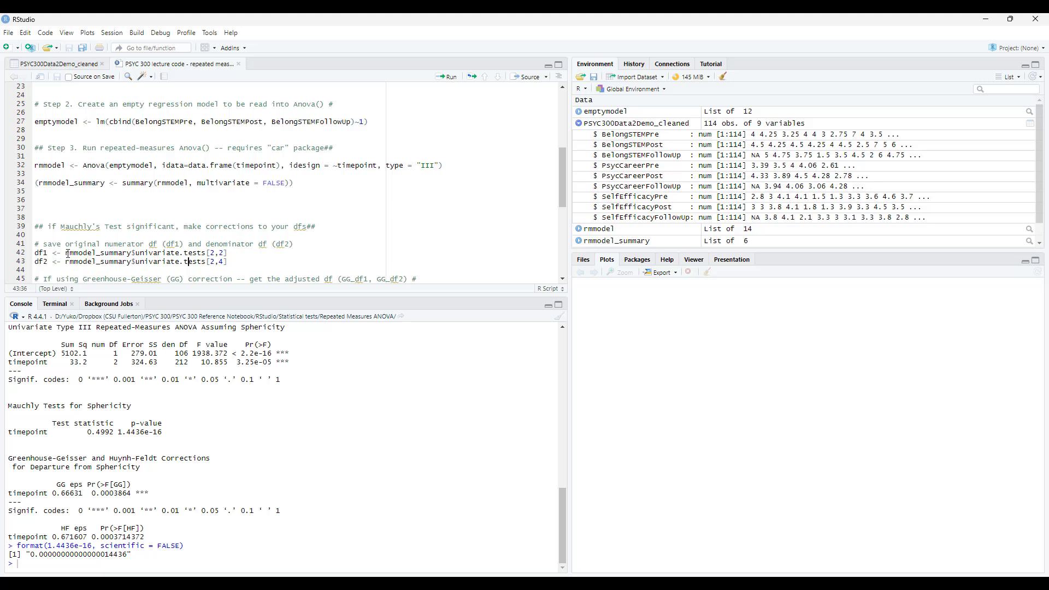
left_click_drag(66, 253, 131, 256)
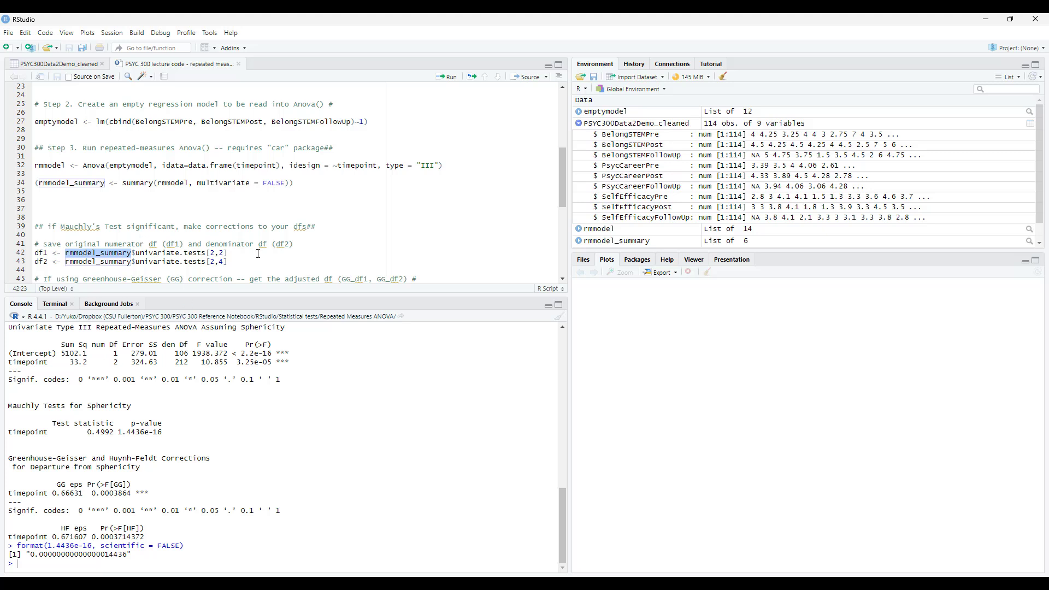
left_click_drag(227, 253, 132, 253)
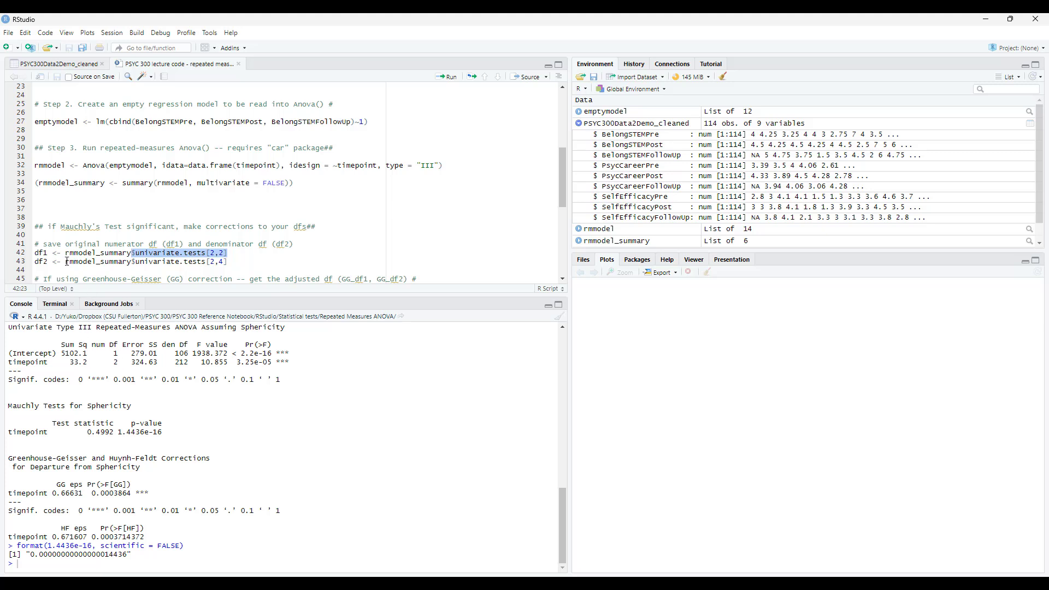
left_click_drag(65, 262, 231, 263)
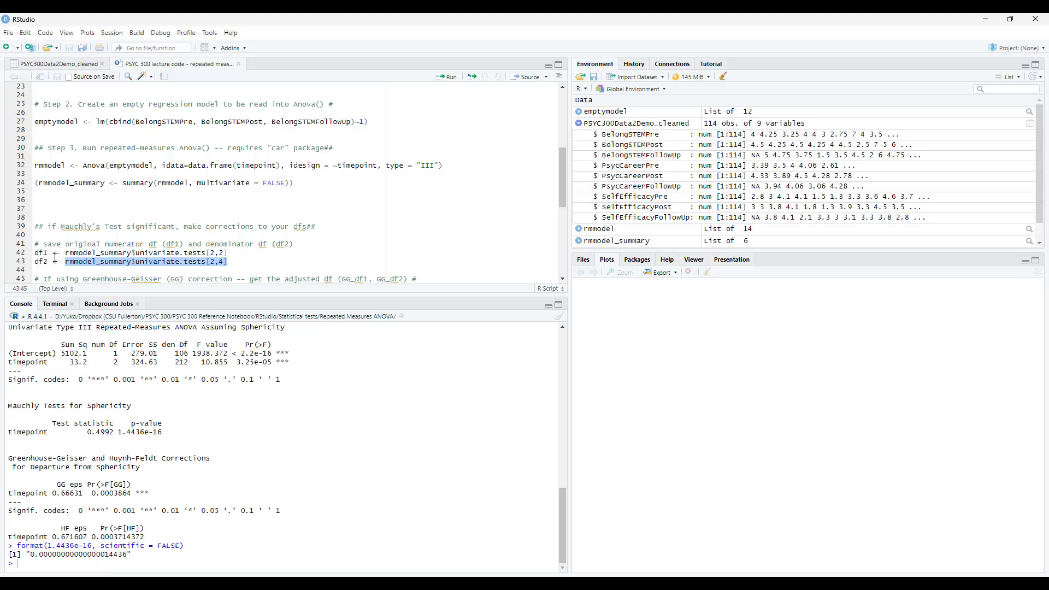
Run lines 42 and 43 to save the original degrees of freedom, and print df1 and df2 in the console.
left_click_drag(245, 264, 3, 254)
left_click(448, 77)
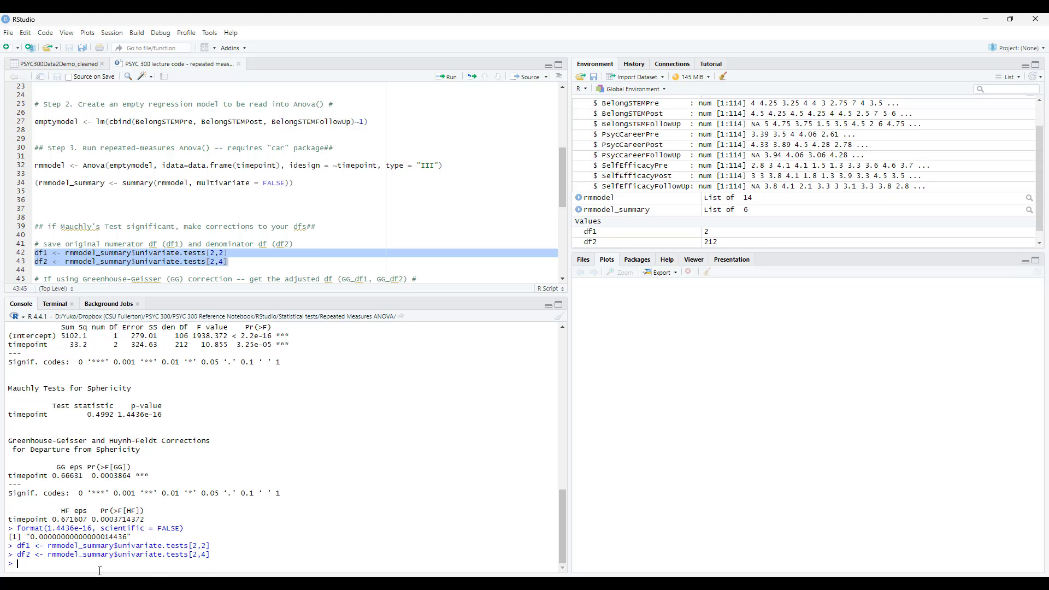
type("df1")
key("Return")
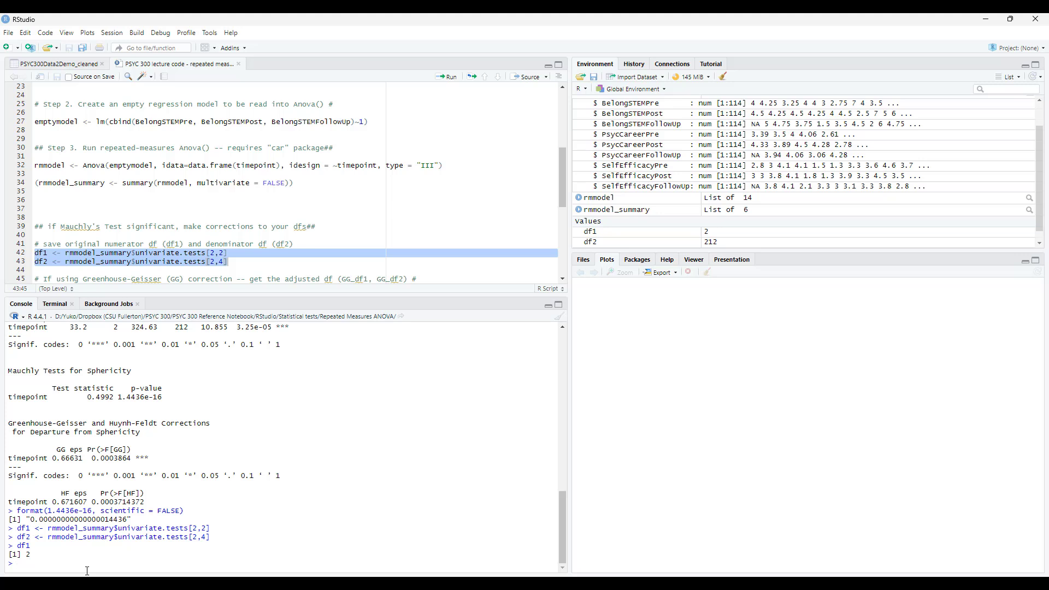
type("df2")
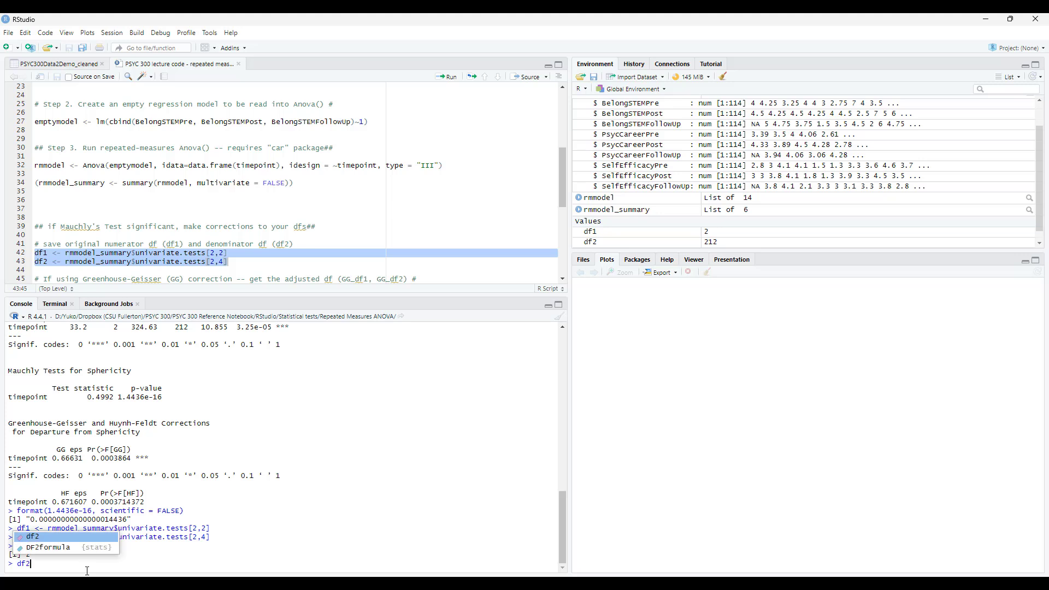
key("Escape")
key("Return")
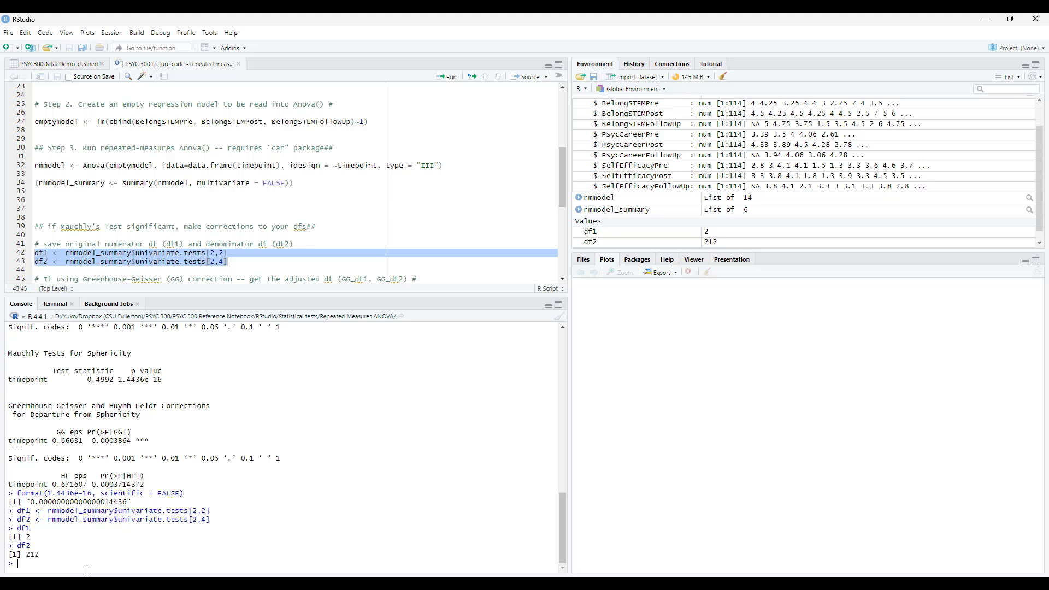
Check the saved degrees of freedom against the timepoint row of the univariate ANOVA table in the console.
scroll(182, 468, "up", 4)
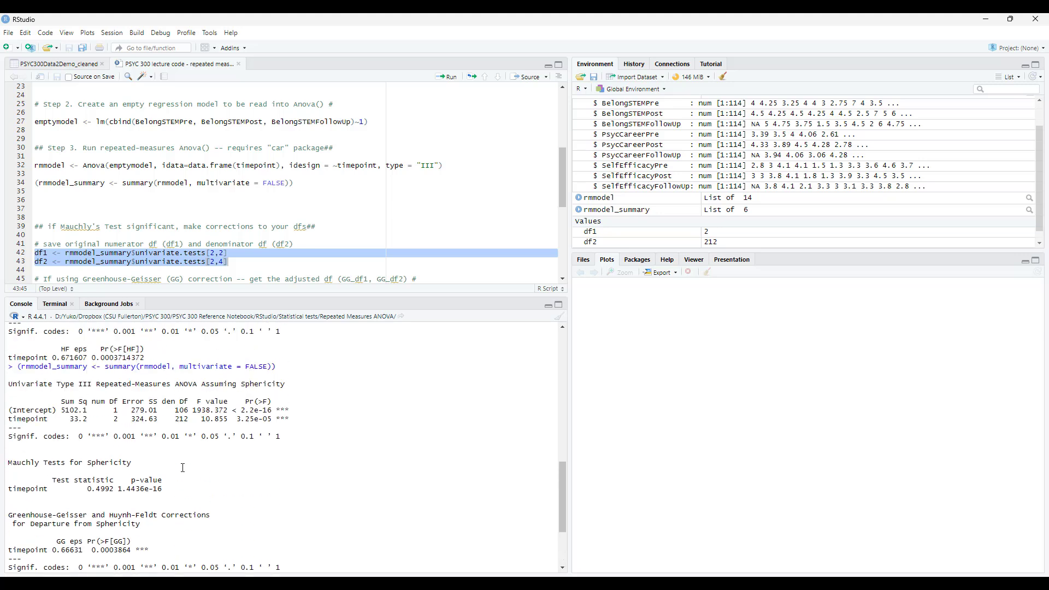
double_click(182, 419)
scroll(181, 490, "down", 4)
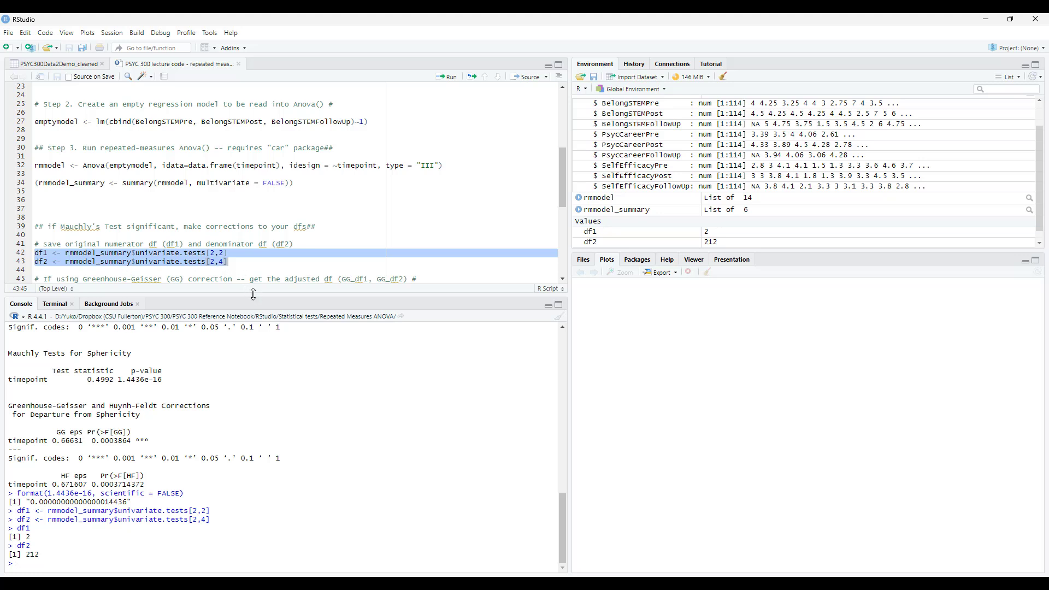
Enlarge the script pane and run line 47 to save the Greenhouse-Geisser epsilon from rmmodel_summary$pval.adjustments[1] as GGeps.
left_click_drag(253, 295, 250, 339)
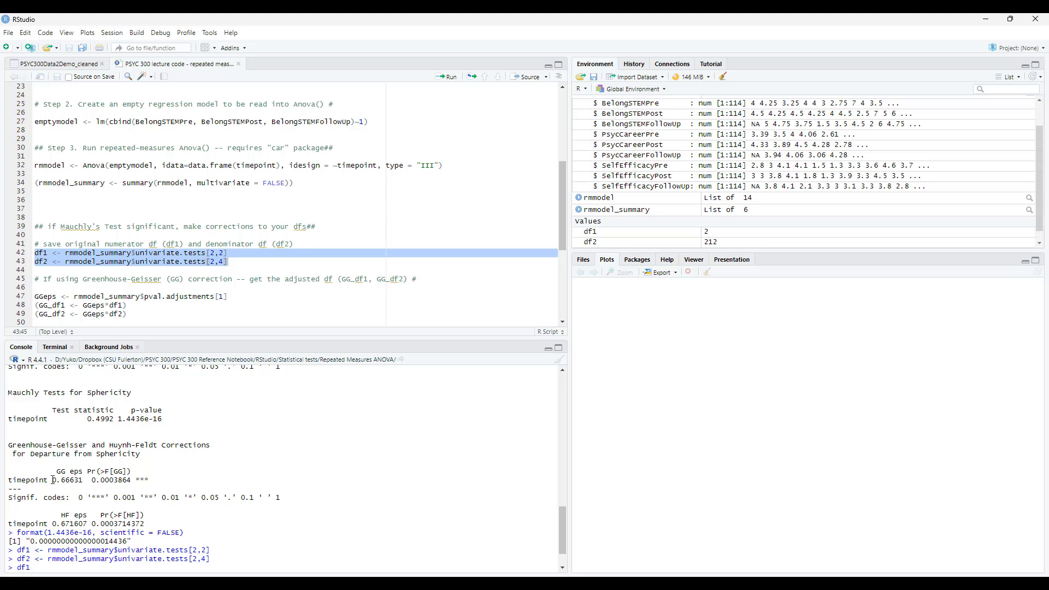
left_click_drag(53, 479, 85, 480)
left_click_drag(243, 298, 19, 301)
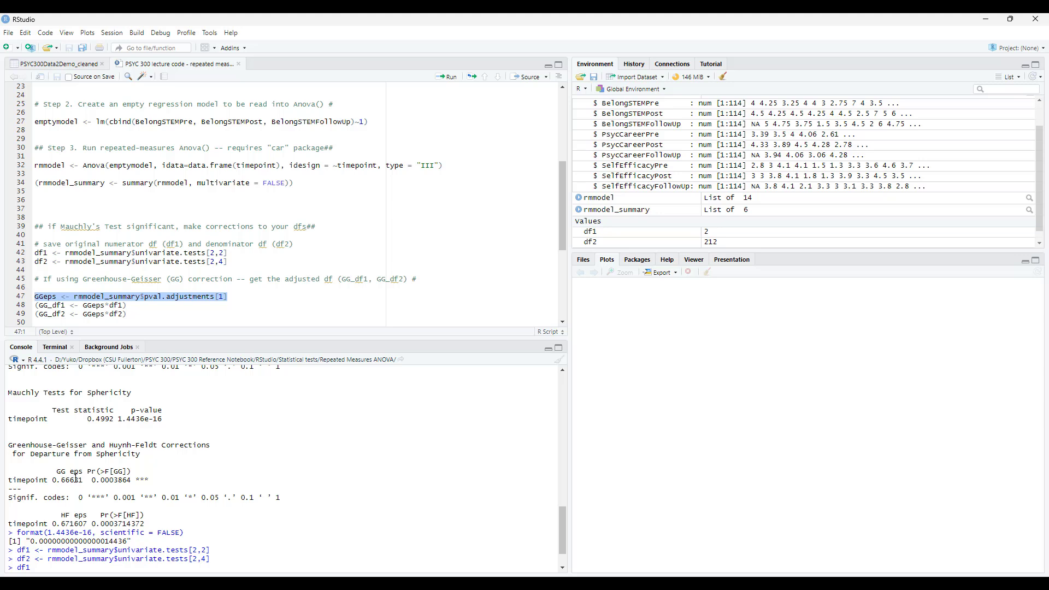
left_click(446, 76)
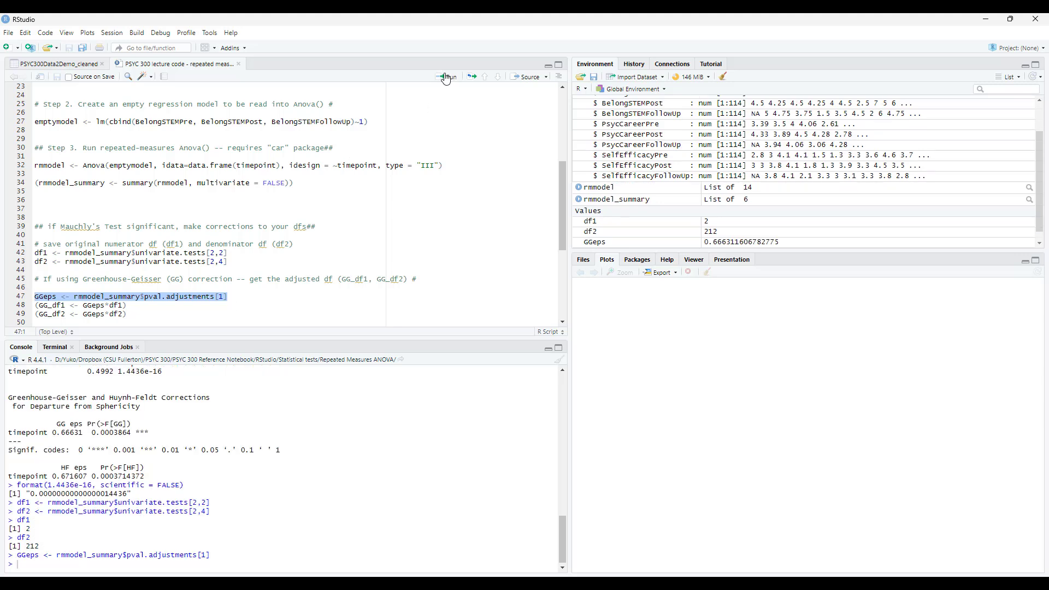
Wrap the GGeps assignment on line 47 in parentheses and run it to print the epsilon.
left_click(241, 300)
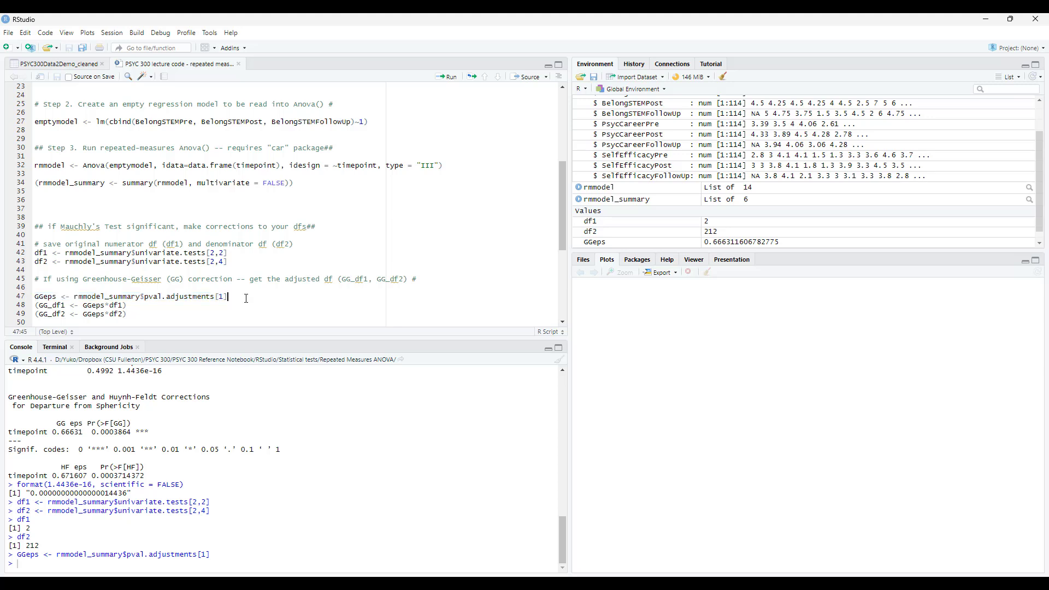
type(")")
key("Home")
type("(")
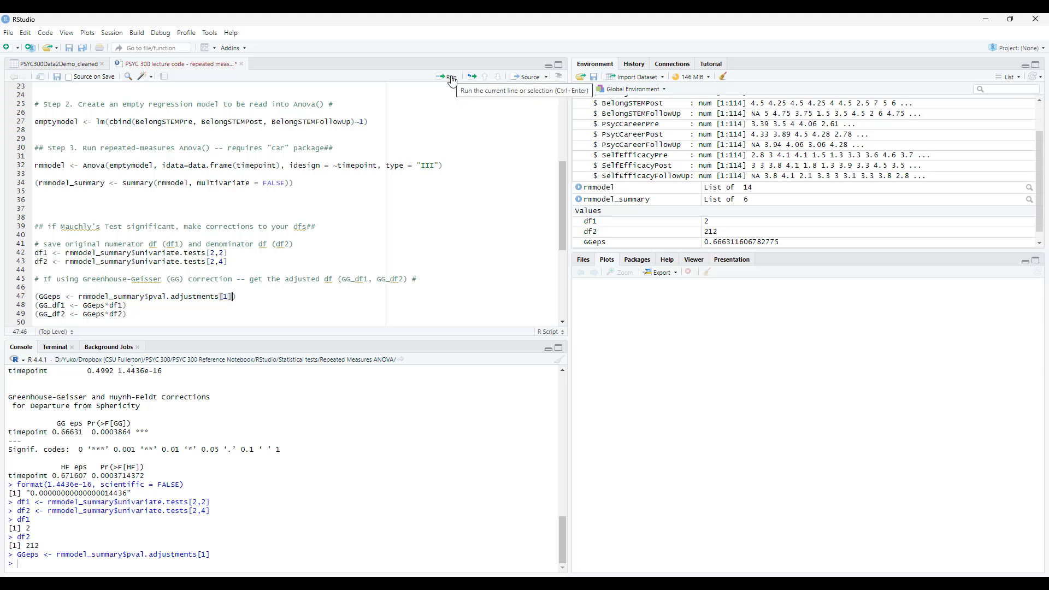
left_click(447, 77)
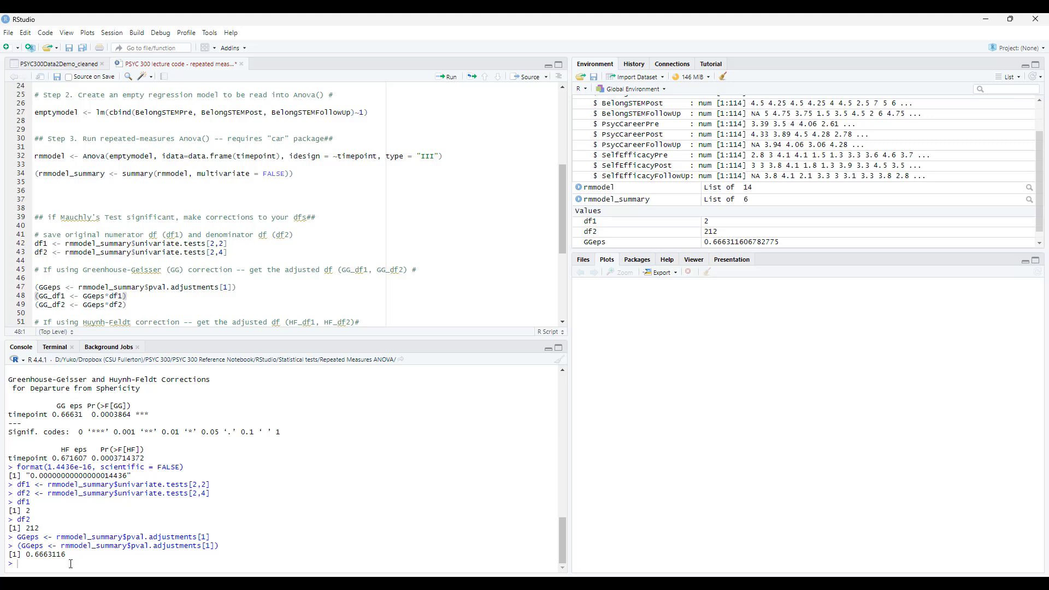
Run lines 48 and 49 to compute and print the adjusted degrees of freedom, GG_df1 as GGeps*df1 and GG_df2 as GGeps*df2.
left_click(134, 296)
left_click_drag(83, 296, 125, 295)
left_click_drag(84, 305, 35, 295)
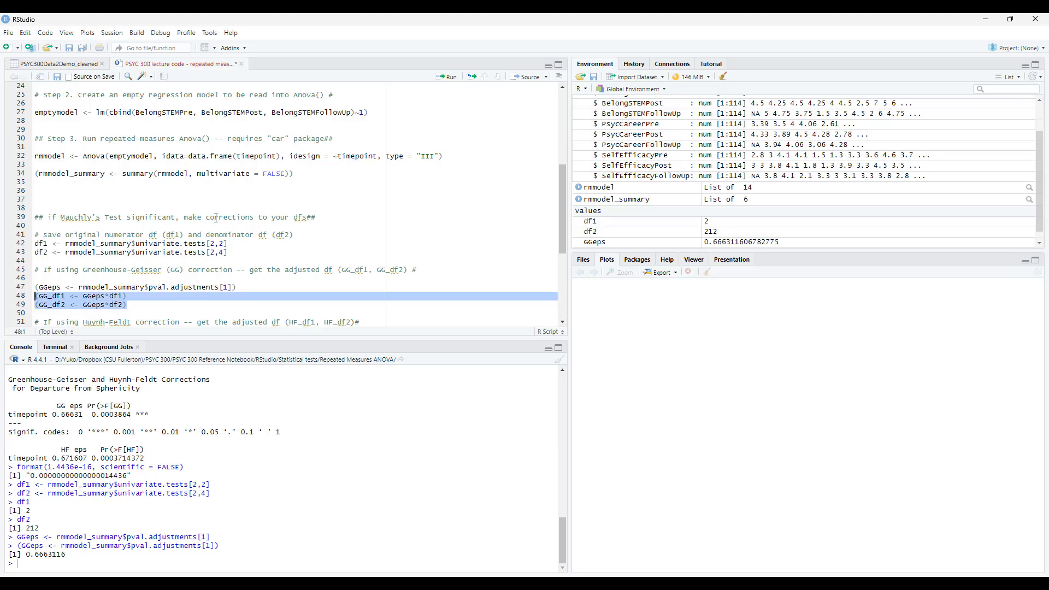
left_click(448, 77)
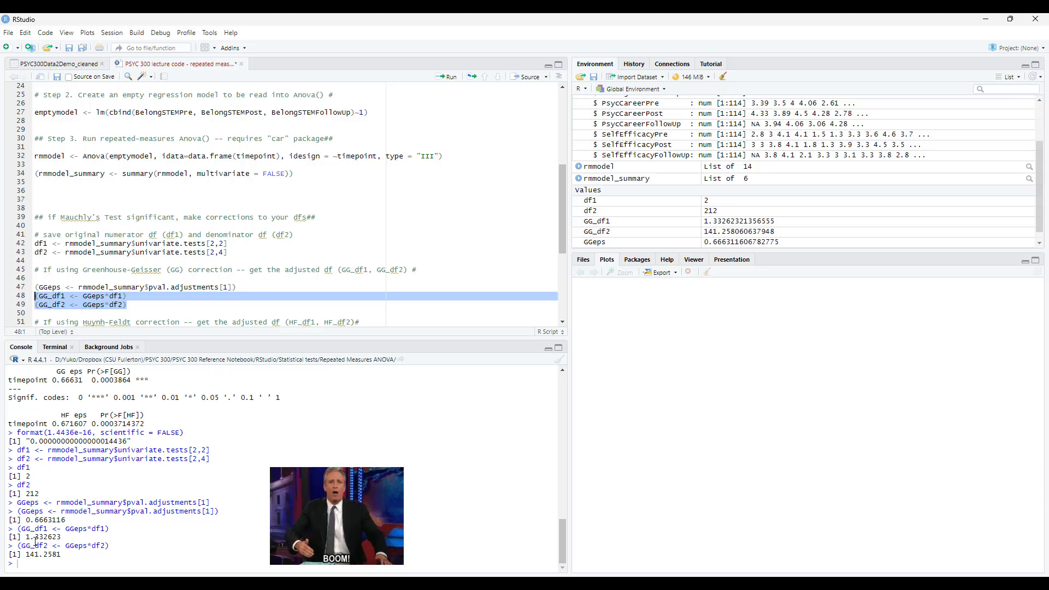
Review the printed GG_df1 and GG_df2 values, the Huynh-Feldt correction code, and the original ANOVA output in the console.
left_click_drag(60, 540, 26, 538)
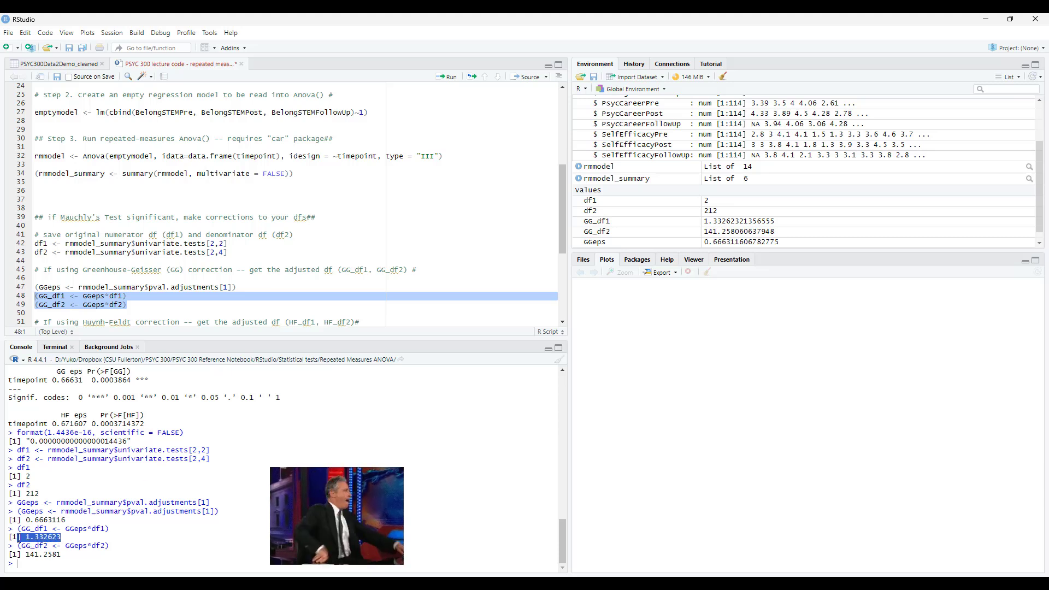
left_click_drag(64, 555, 28, 557)
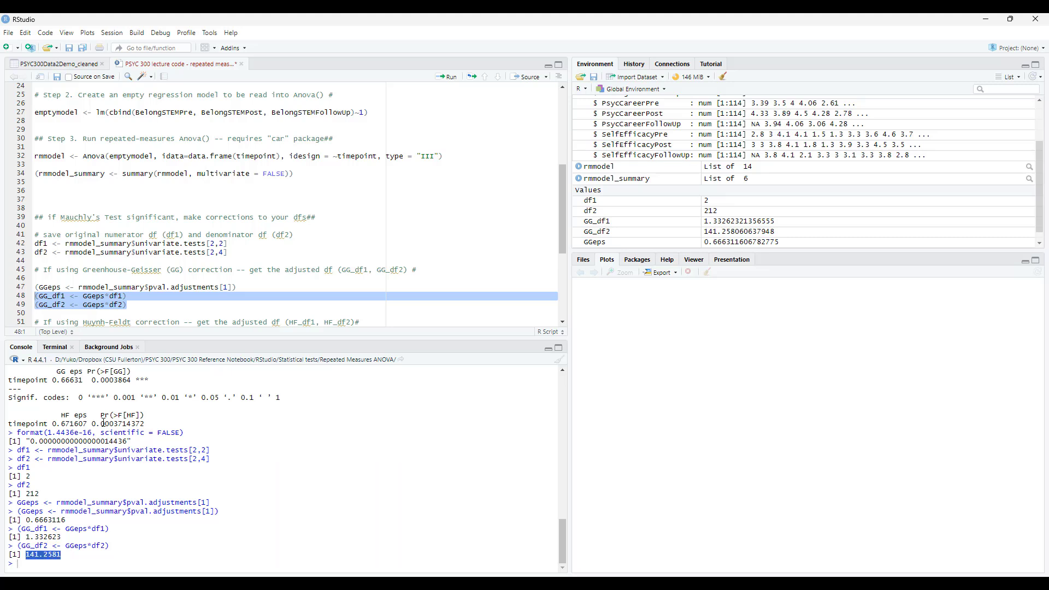
scroll(153, 292, "down", 3)
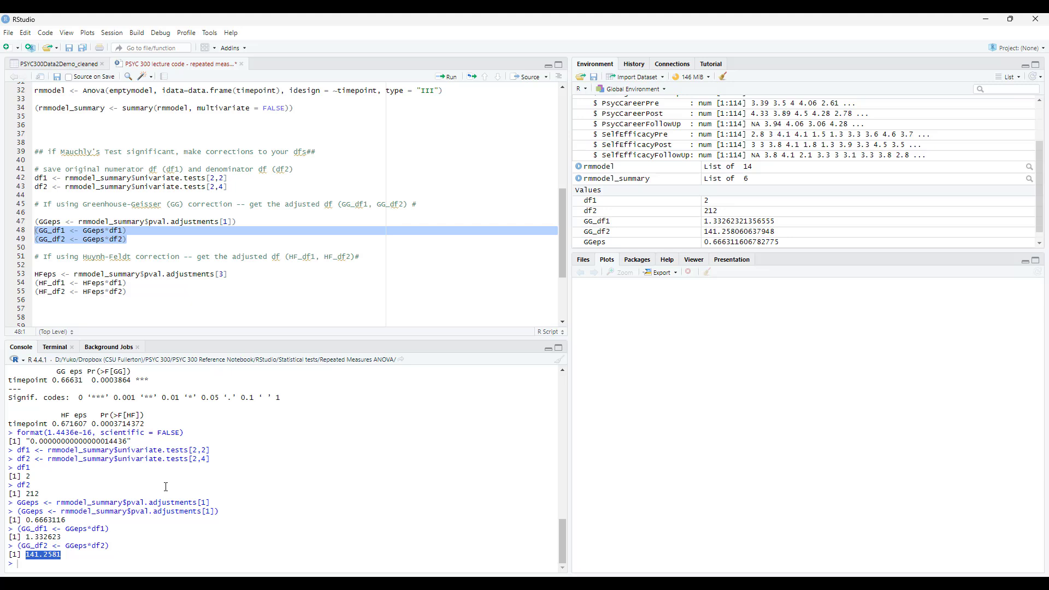
scroll(165, 485, "up", 6)
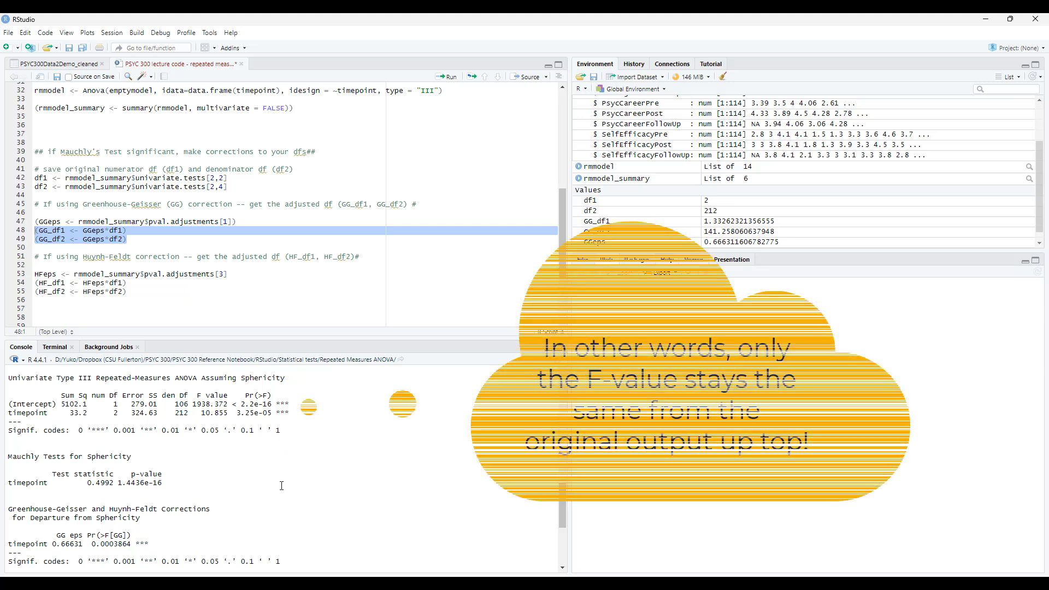
Examine the Greenhouse-Geisser corrected p-value in the console alongside the original F value and the adjusted degrees of freedom.
scroll(54, 481, "down", 2)
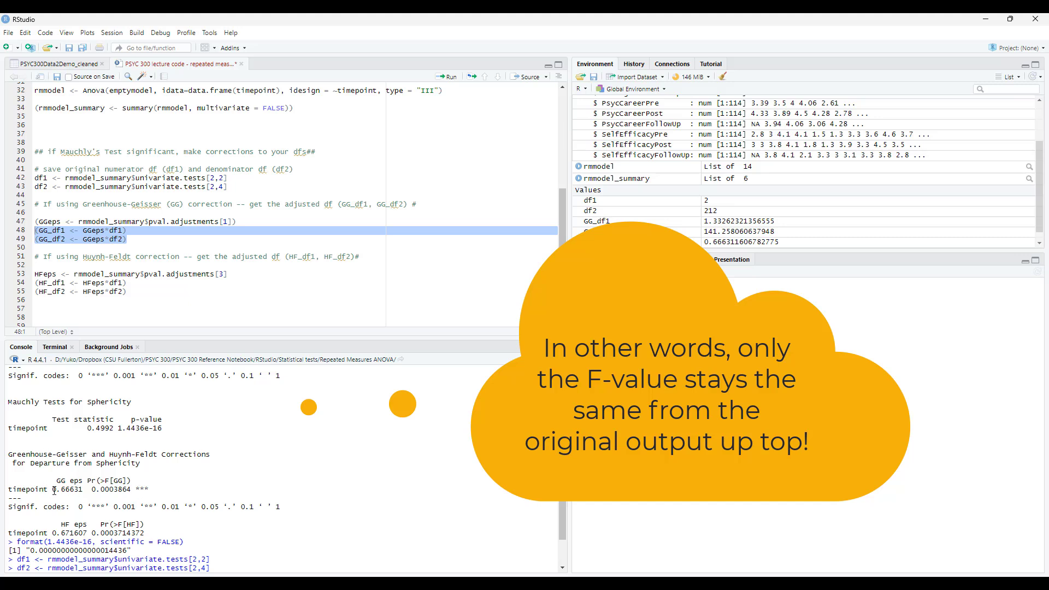
left_click_drag(53, 490, 133, 492)
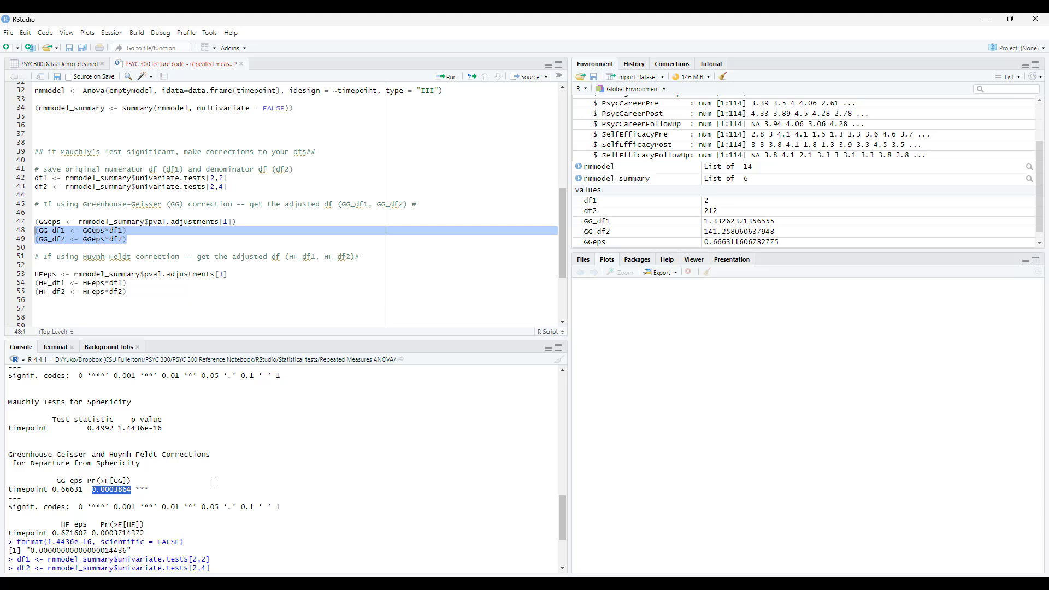
scroll(213, 483, "up", 2)
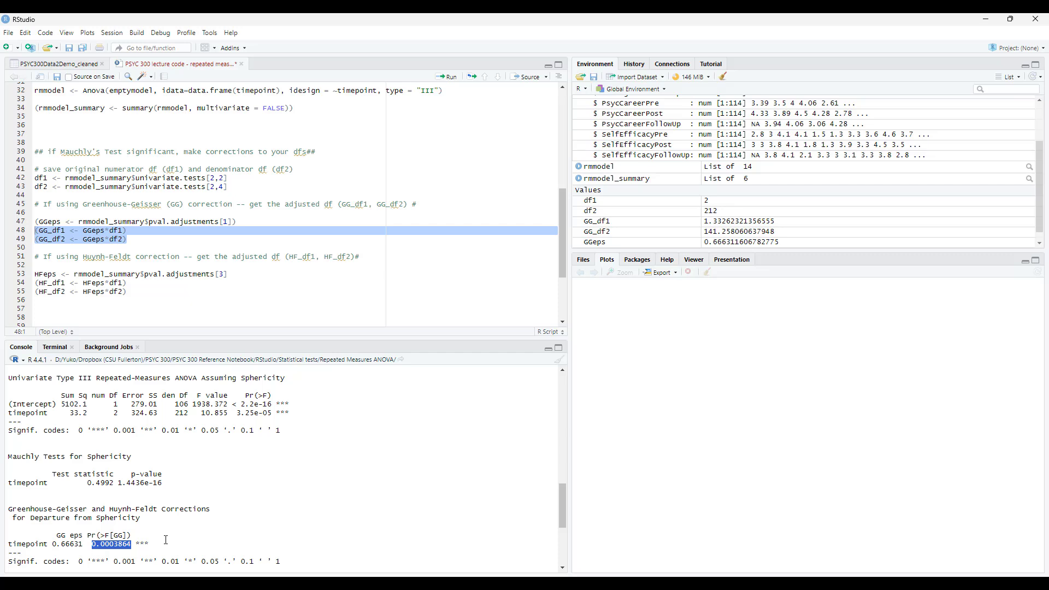
scroll(166, 539, "down", 6)
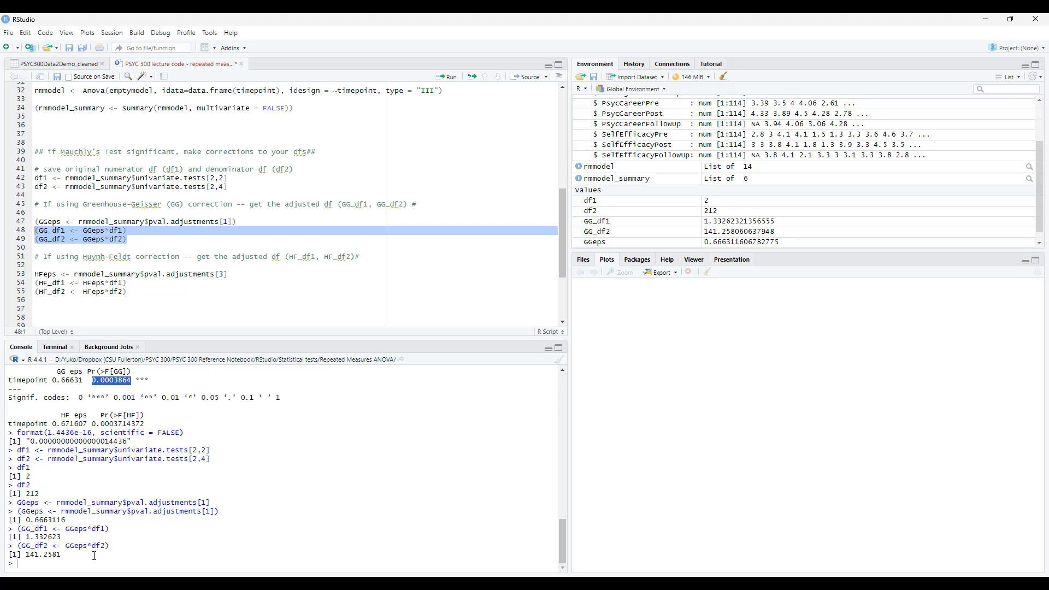
scroll(157, 535, "up", 6)
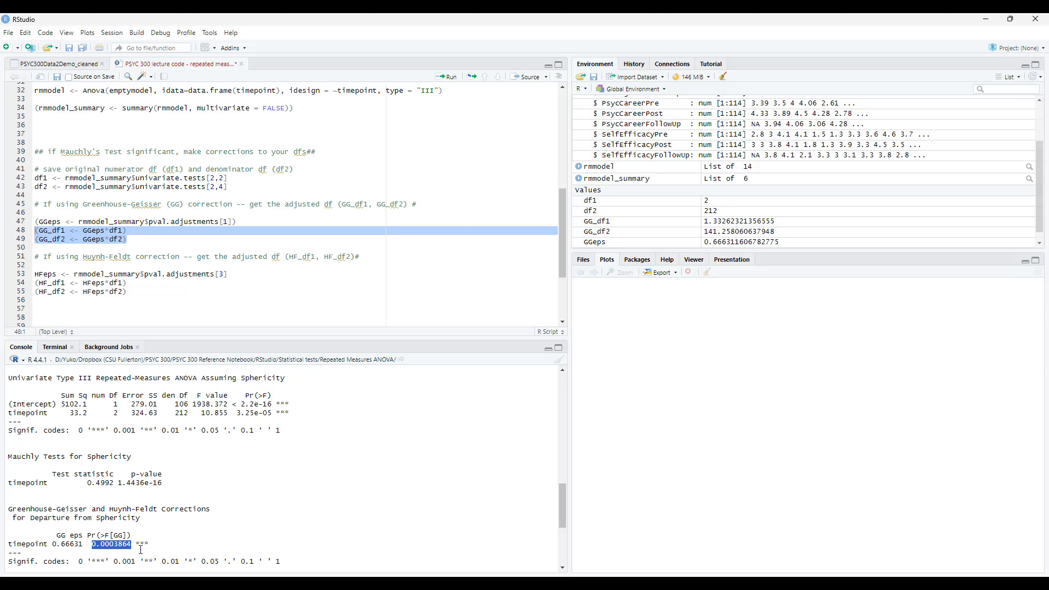
Review the Huynh-Feldt correction code on lines 51 to 55 and the corresponding correction output in the console.
left_click(145, 301)
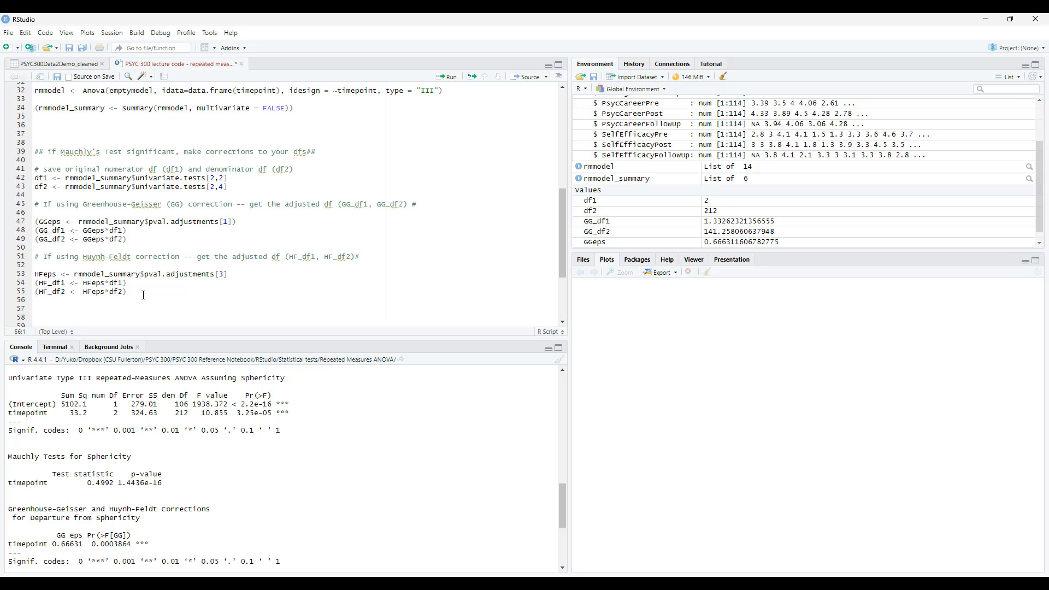
left_click_drag(142, 294, 8, 259)
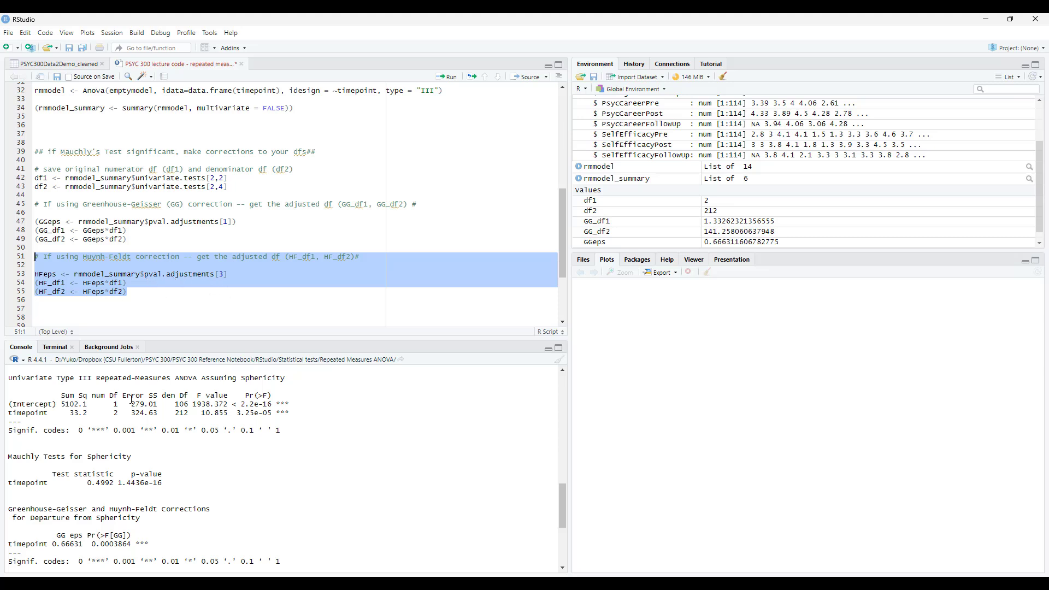
scroll(117, 514, "down", 4)
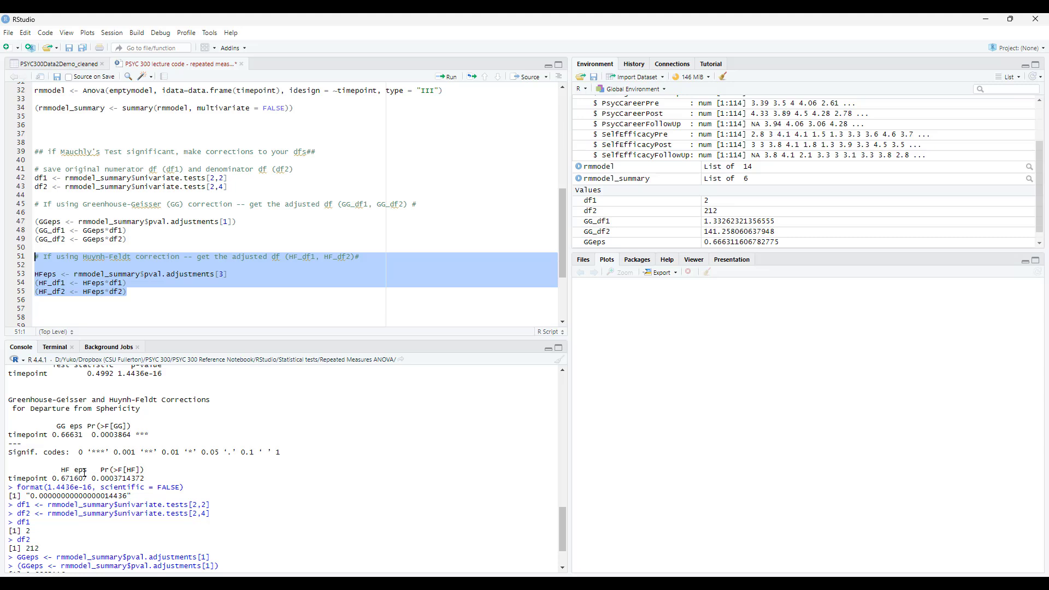
left_click(138, 294)
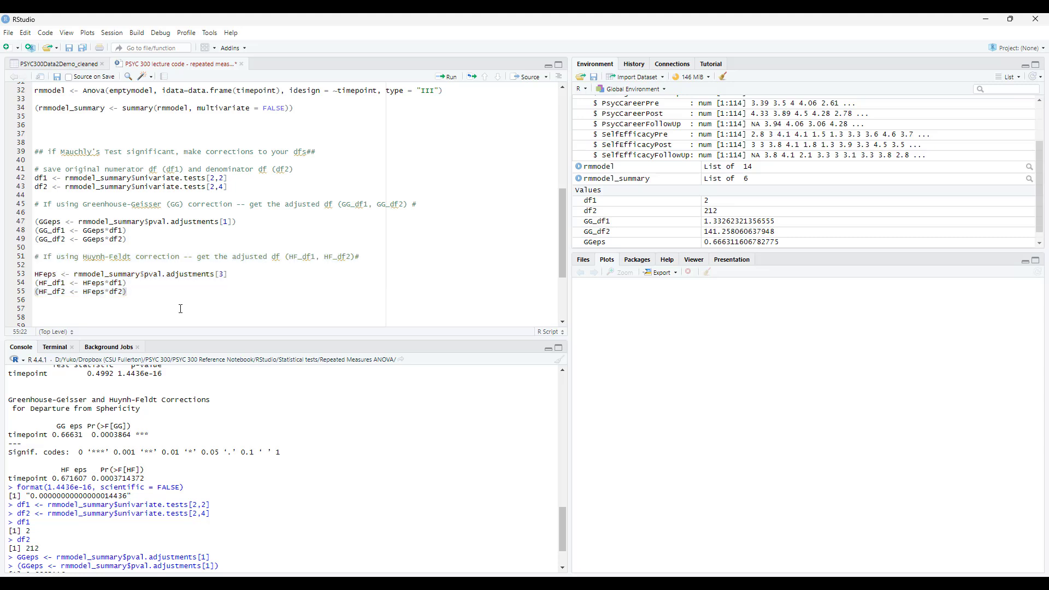